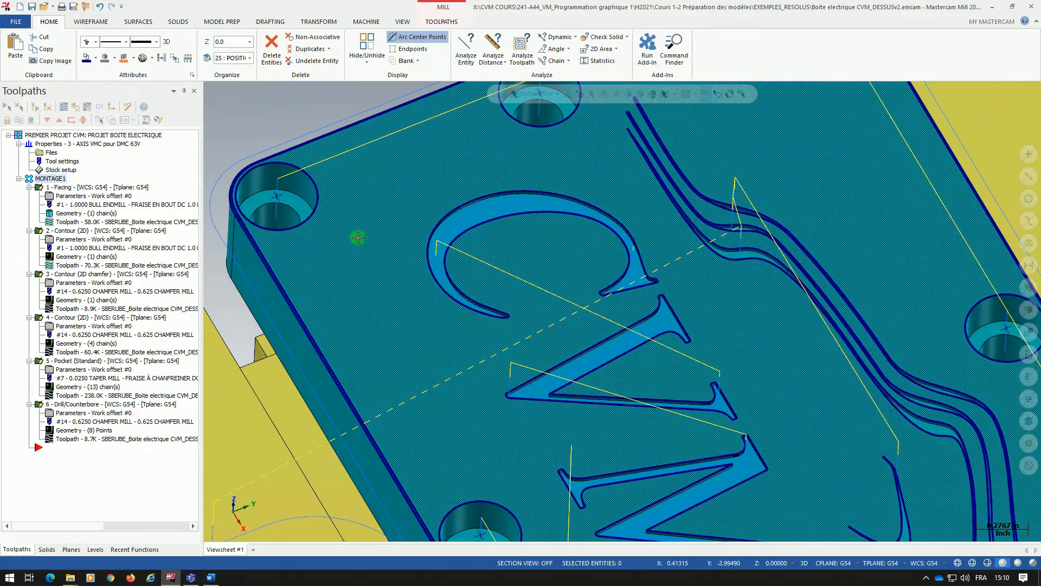
# Analyze the diameters of the counterbore edge and the smaller through-hole edge at the plate's corner hole
pyautogui.moveTo(365, 239); pyautogui.dragTo(358, 269, button='middle')
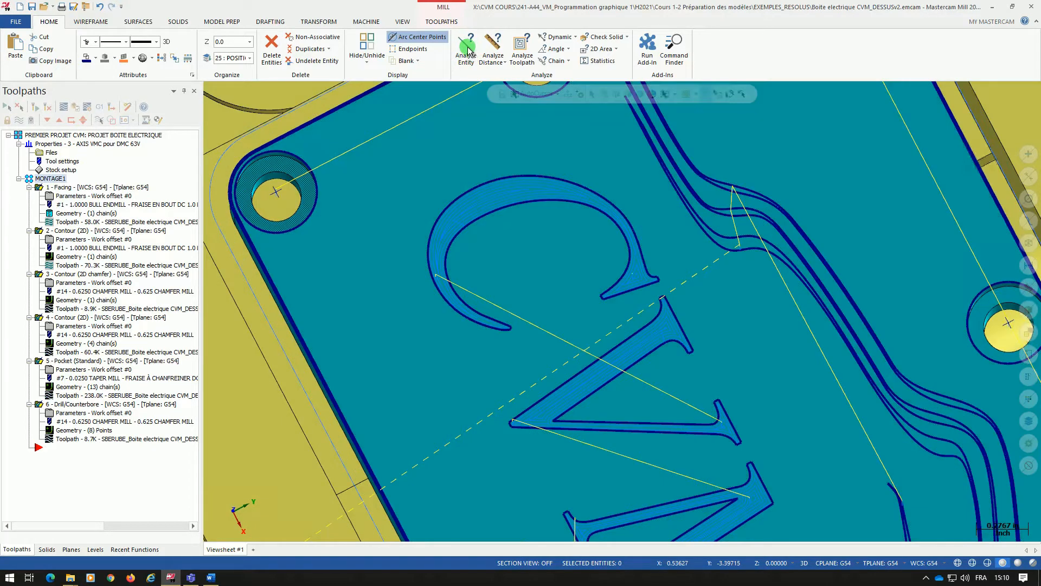
pyautogui.click(467, 48)
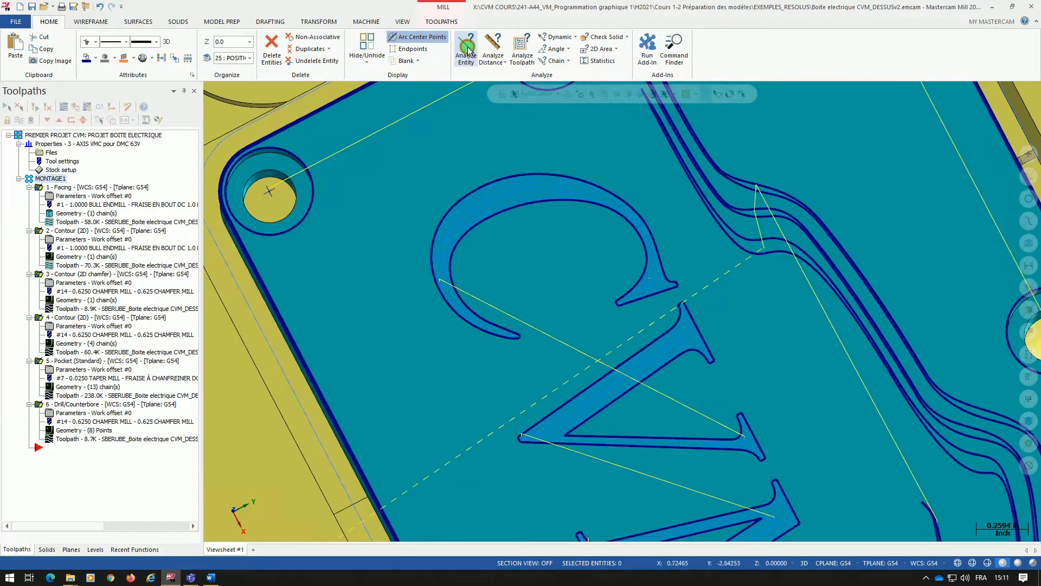
pyautogui.click(263, 166)
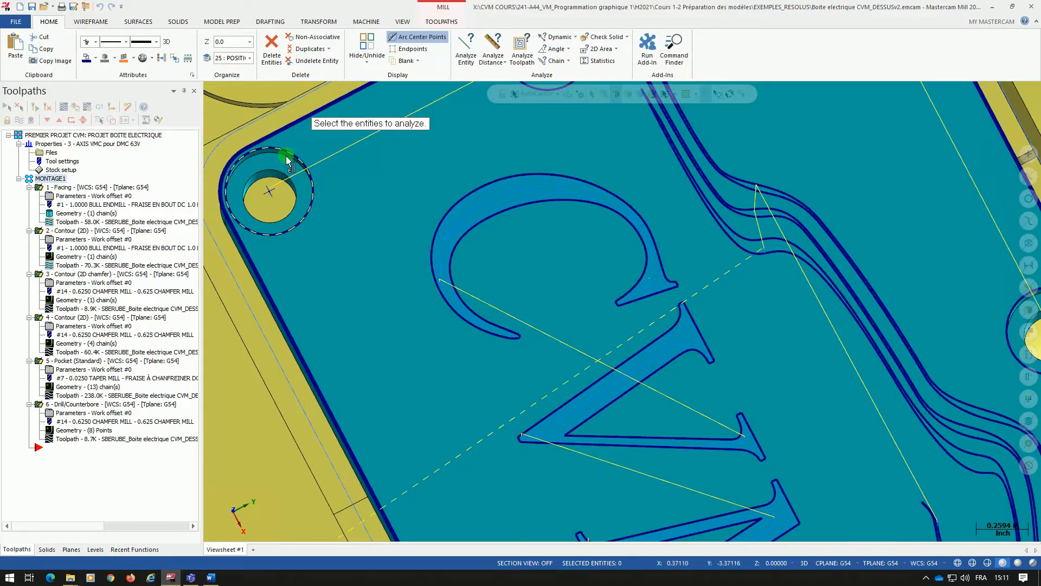
pyautogui.click(286, 161)
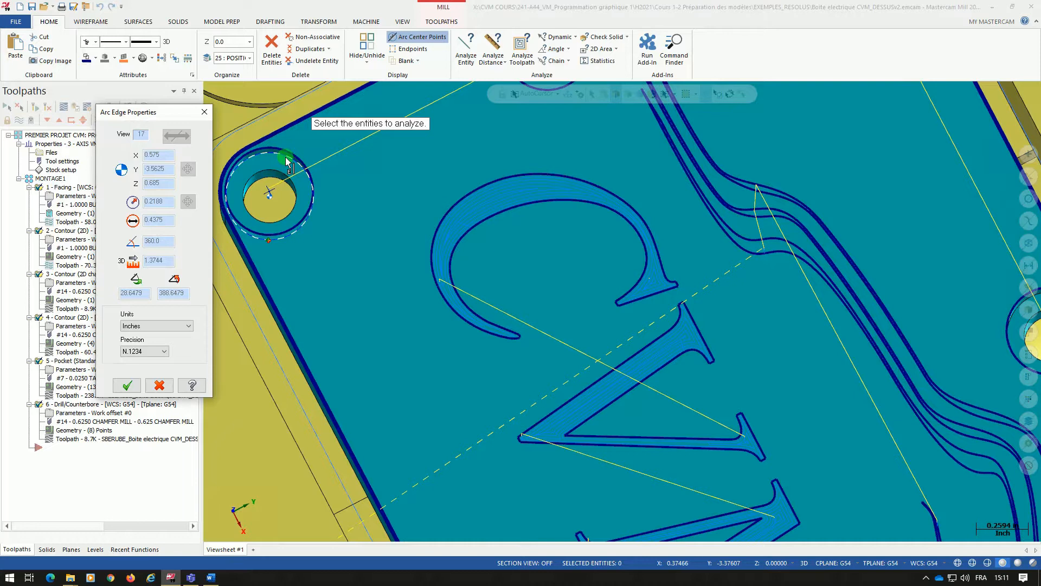
pyautogui.click(156, 223)
pyautogui.click(277, 175)
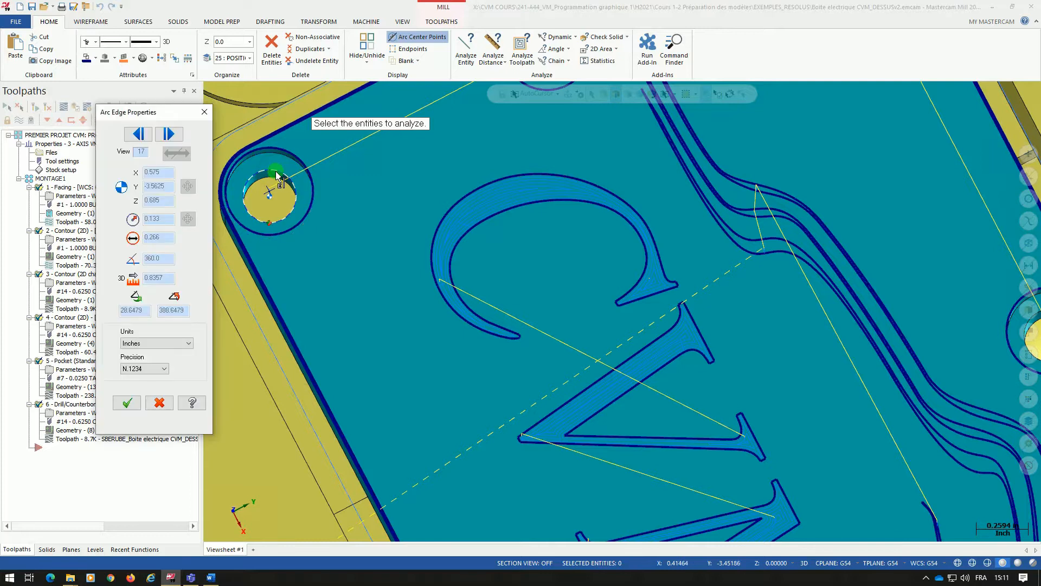
pyautogui.click(157, 238)
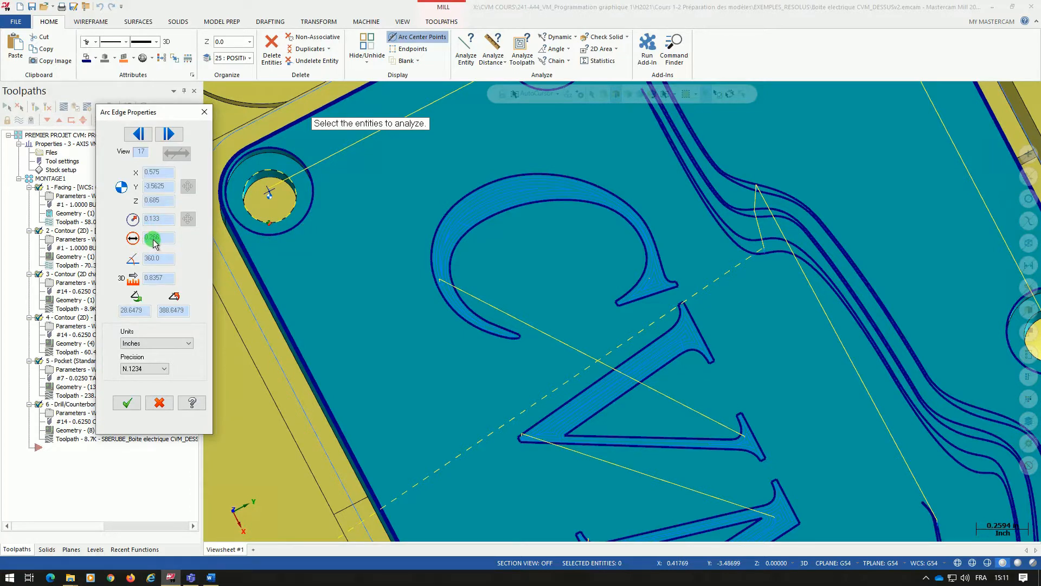
pyautogui.click(127, 402)
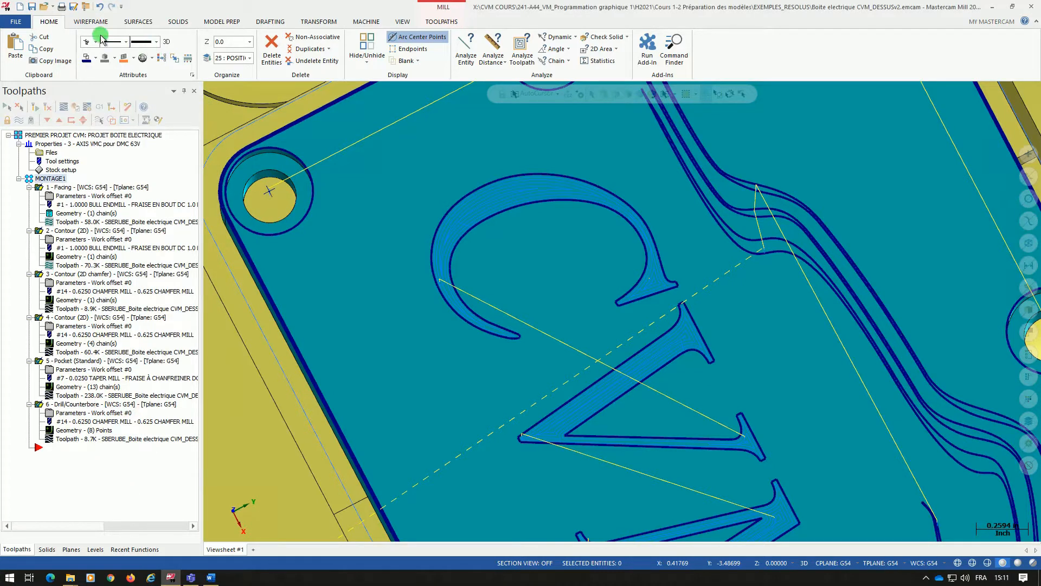
# Create a drill toolpath on the plate's eight holes by reusing the points of the previous drilling operation
pyautogui.click(428, 18)
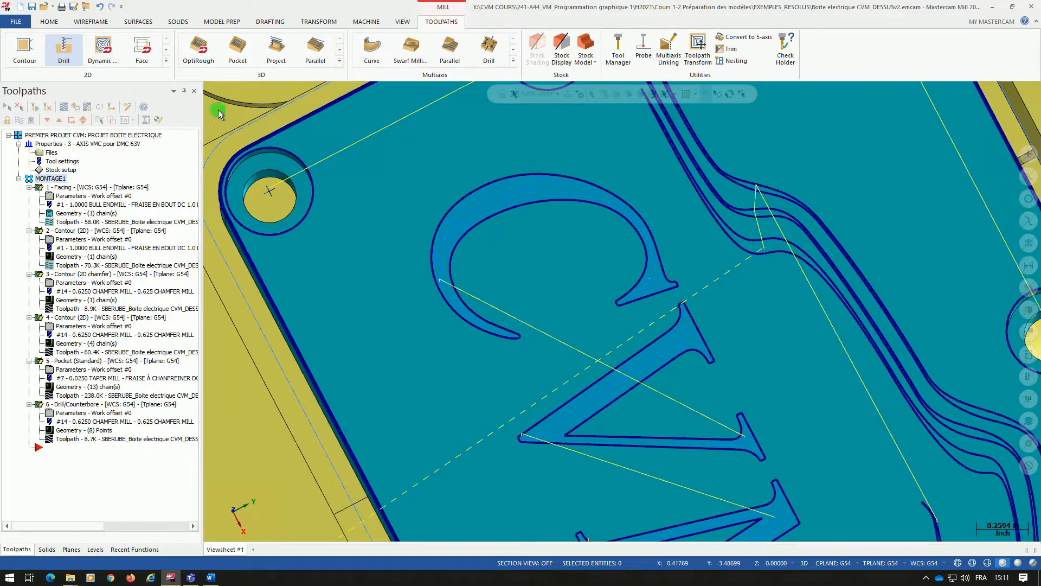
pyautogui.click(65, 56)
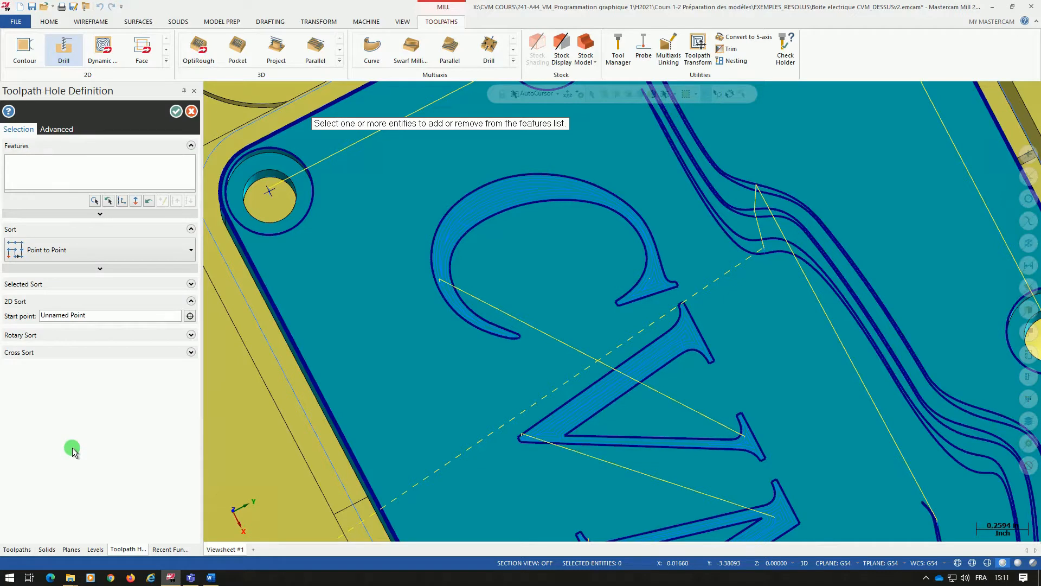
pyautogui.scroll(1, 361, 228)
pyautogui.scroll(-4, 361, 228)
pyautogui.scroll(1, 357, 229)
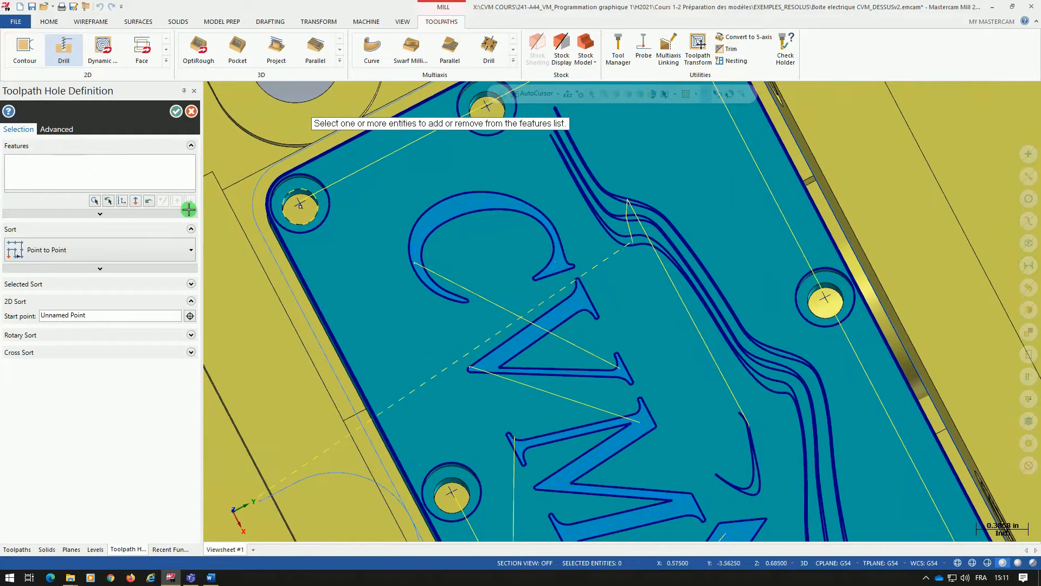
pyautogui.click(109, 201)
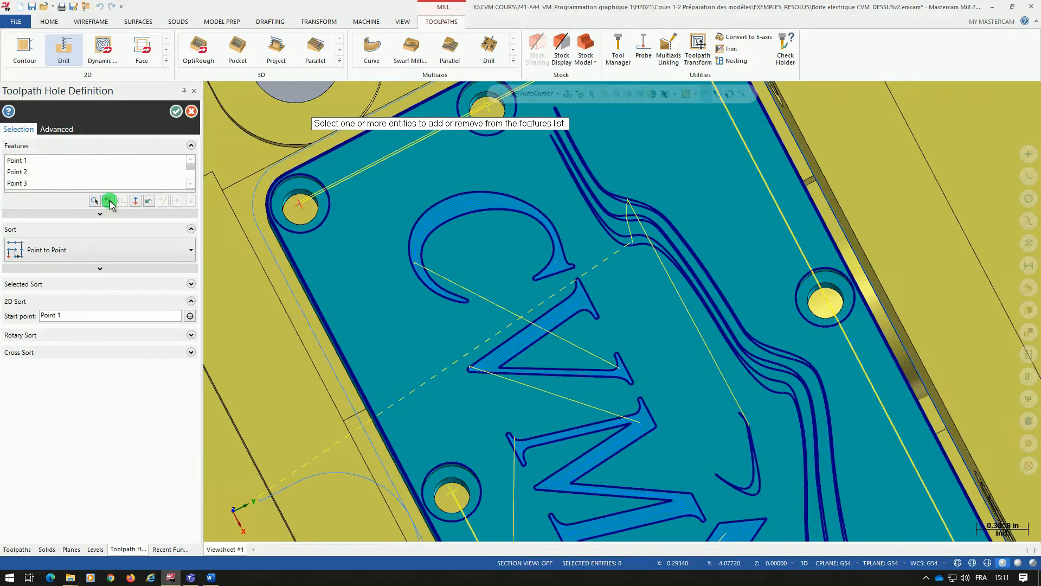
pyautogui.moveTo(311, 269)
pyautogui.mouseDown(button='middle')
pyautogui.moveTo(309, 223)
pyautogui.moveTo(324, 274)
pyautogui.mouseUp(button='middle')
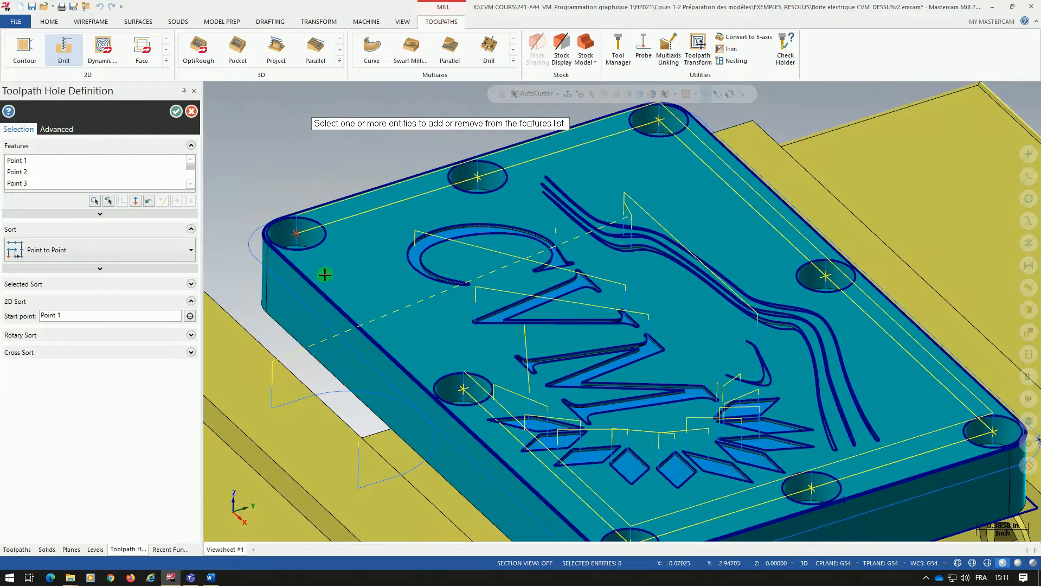
pyautogui.click(176, 111)
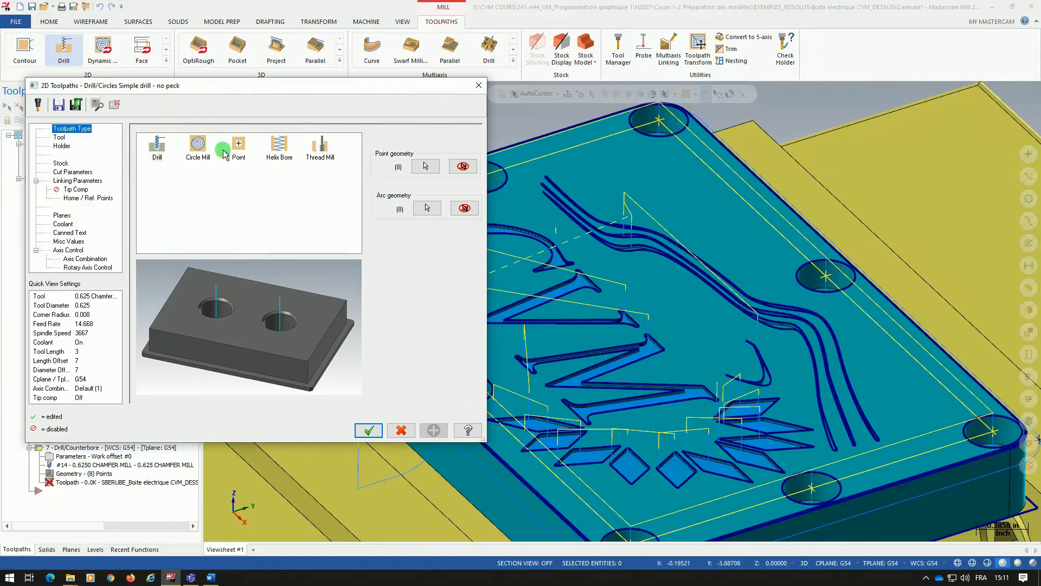
# Create a new Drill tool for the operation using the standard 17/64 size with a 0.2656 diameter
pyautogui.click(399, 168)
pyautogui.click(61, 139)
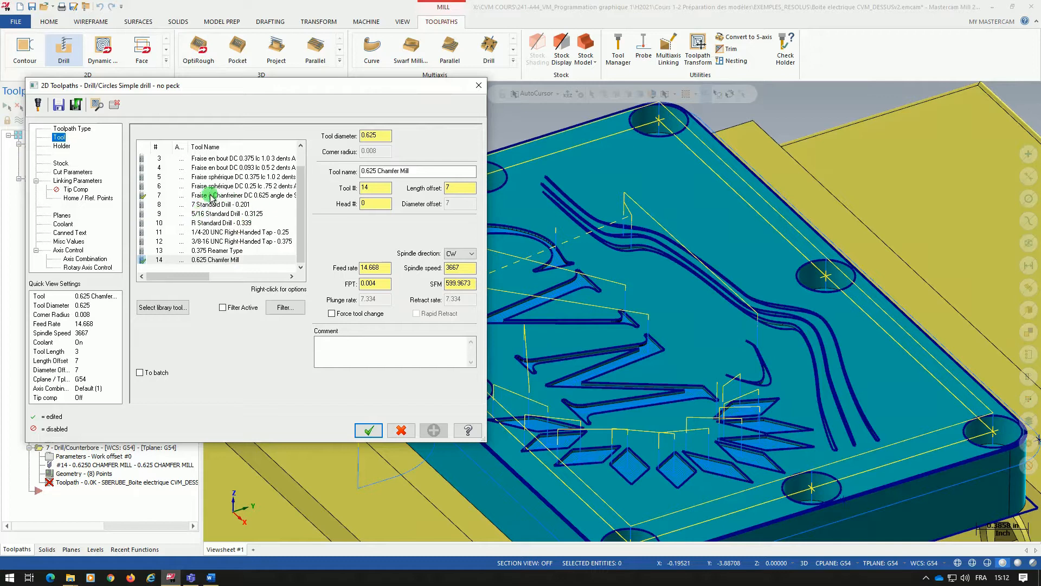
pyautogui.rightClick(209, 270)
pyautogui.click(239, 273)
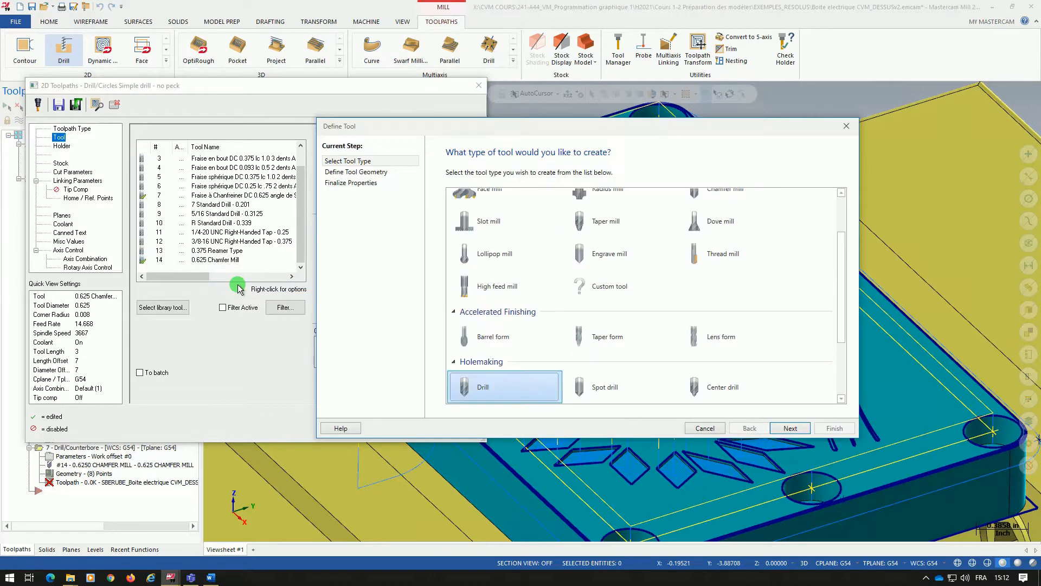
pyautogui.doubleClick(470, 386)
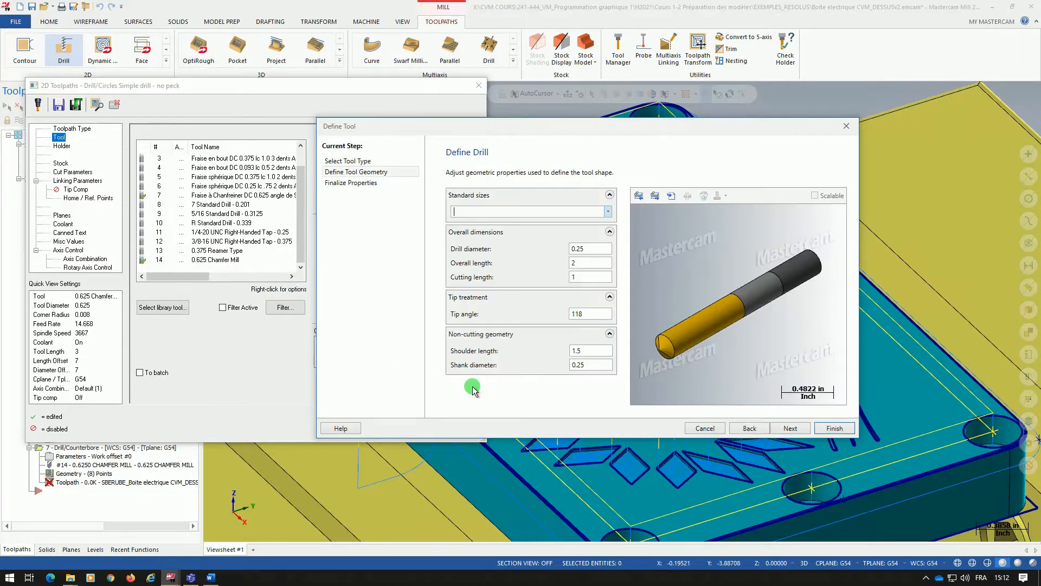
pyautogui.click(607, 211)
pyautogui.scroll(-19, 518, 308)
pyautogui.scroll(-6, 518, 308)
pyautogui.scroll(-8, 518, 308)
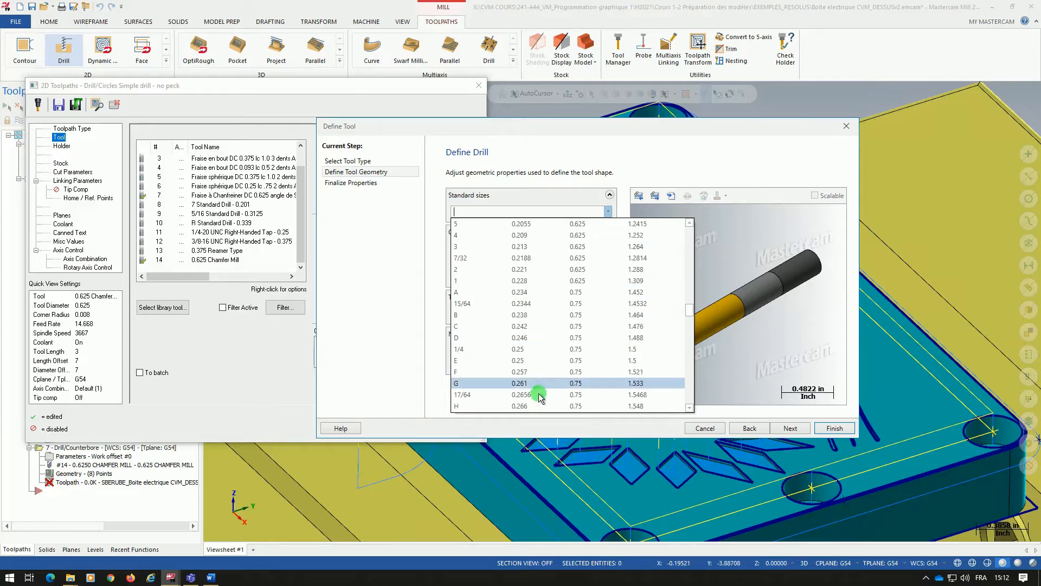
pyautogui.click(522, 396)
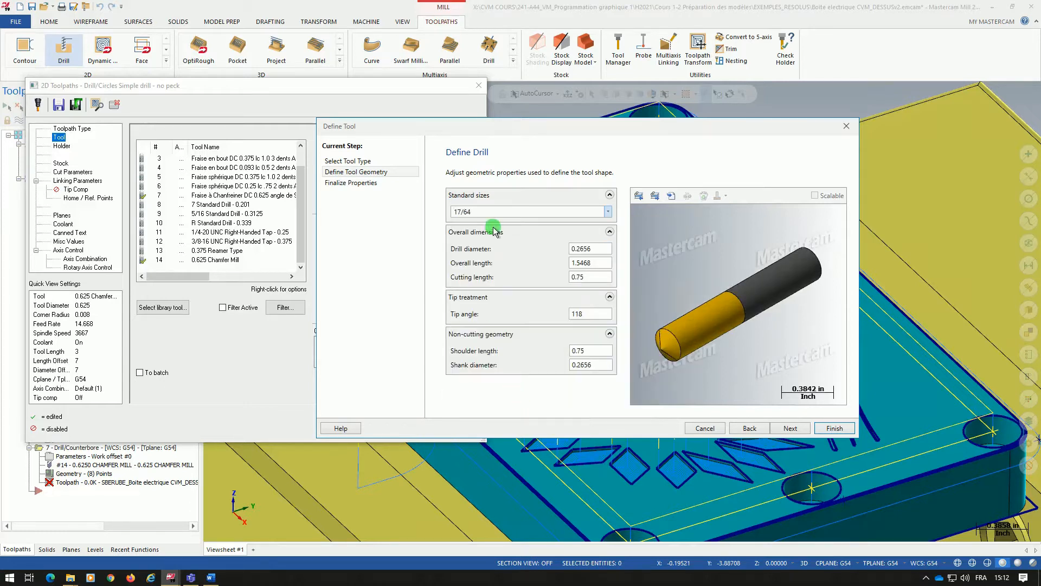
# Proceed to the new drill's final properties and configure its coolant options
pyautogui.click(790, 428)
pyautogui.click(561, 399)
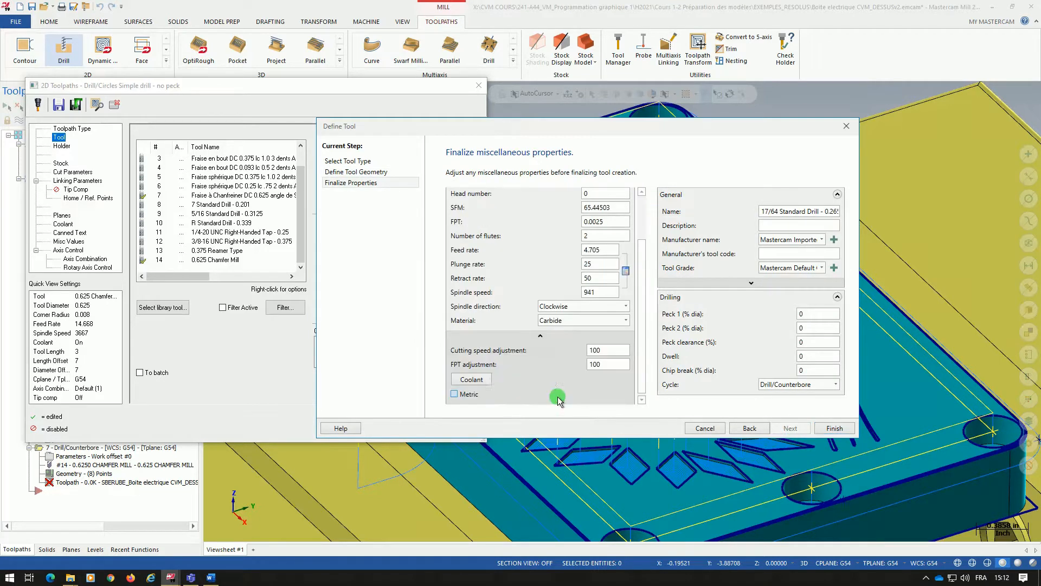
pyautogui.click(471, 380)
pyautogui.click(196, 224)
pyautogui.click(196, 239)
pyautogui.click(260, 400)
# Set the drill's SFM to about 275 and its FPT to 0.002, and finish the tool definition
pyautogui.doubleClick(610, 207)
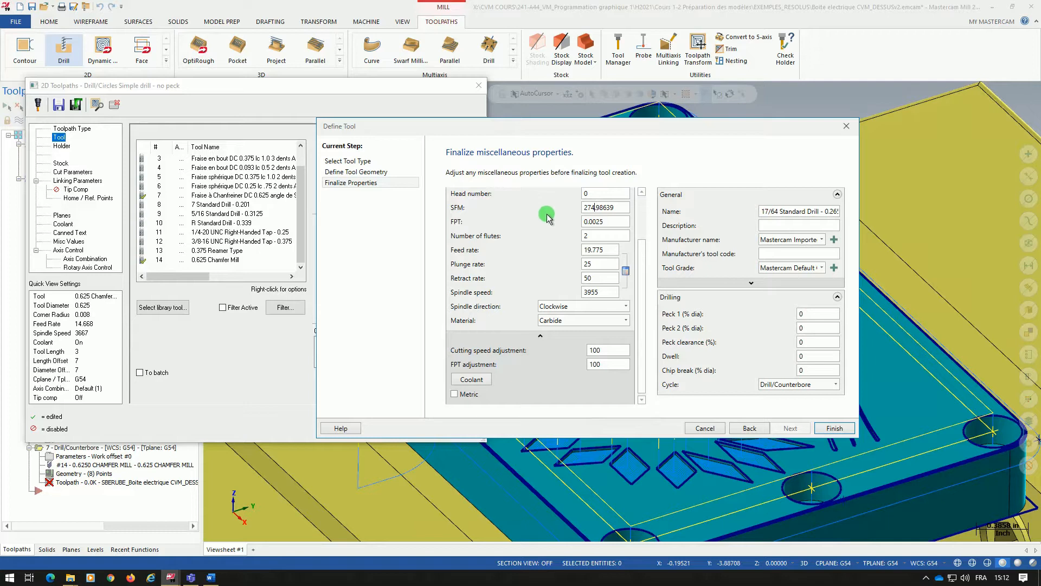
pyautogui.doubleClick(612, 223)
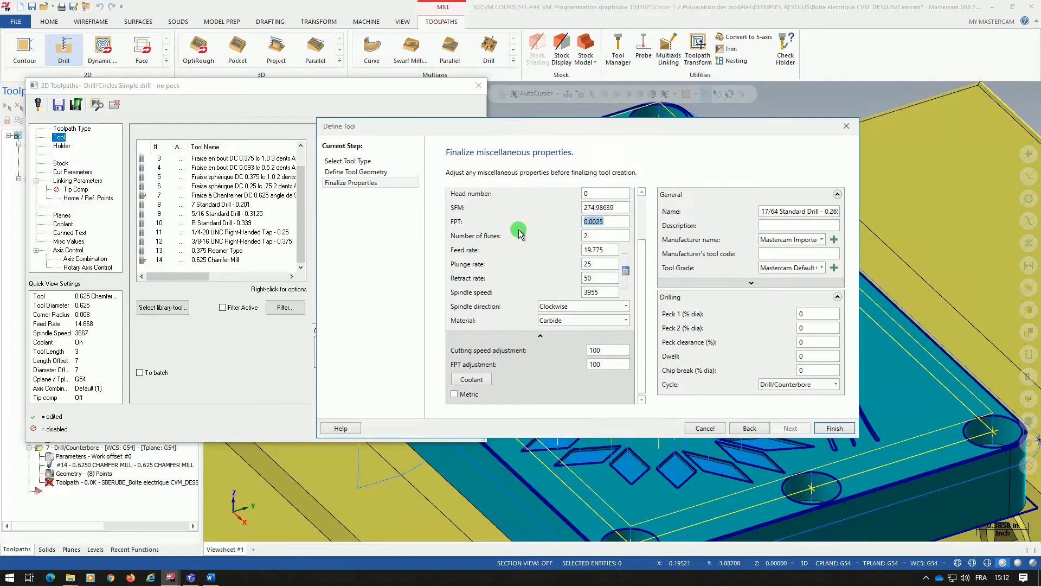
pyautogui.press('Return')
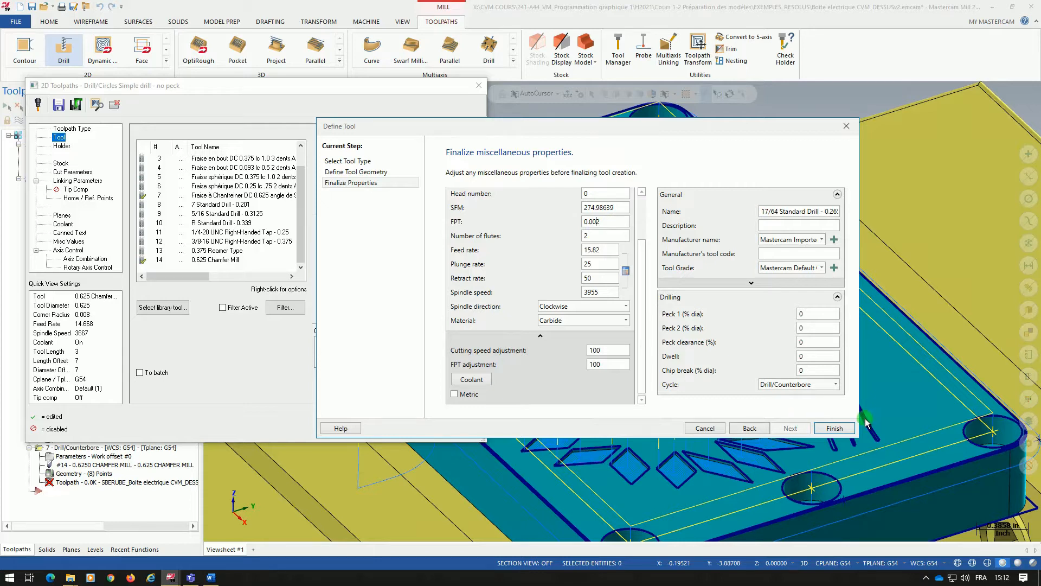
pyautogui.click(834, 428)
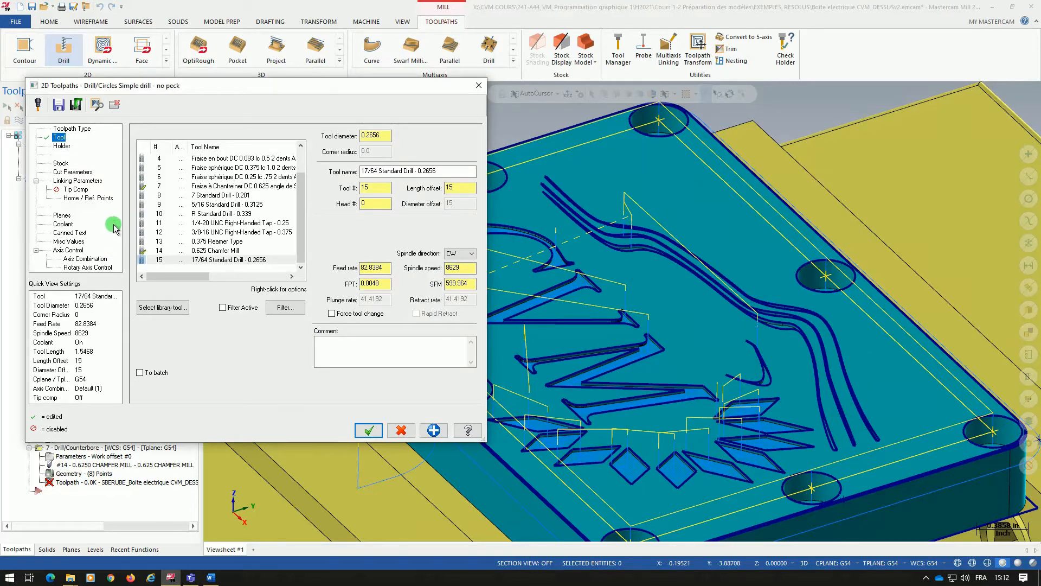
# Set the drilling cycle to Chip Break with a peck of 0.3
pyautogui.click(63, 172)
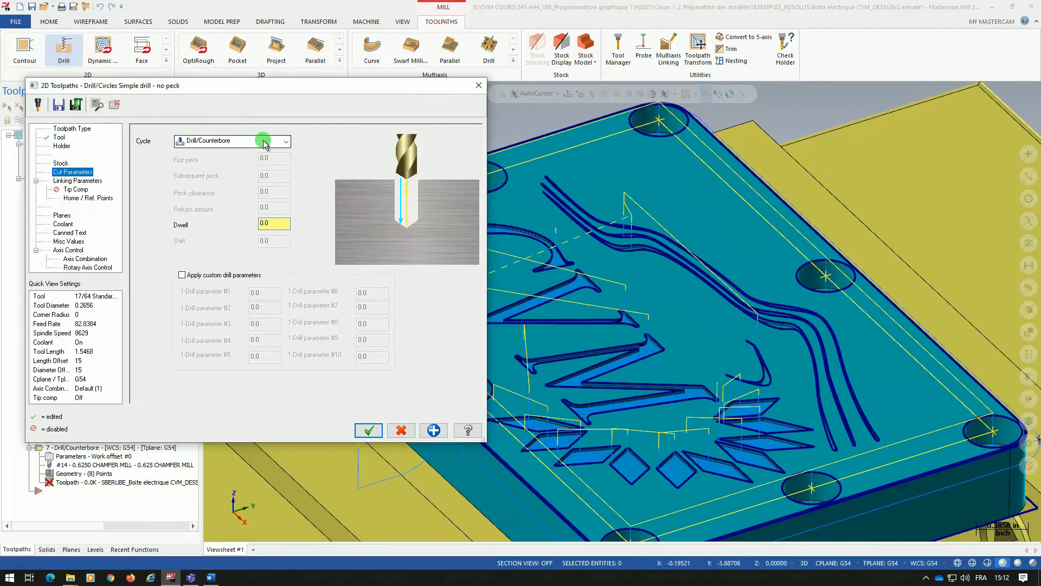
pyautogui.click(264, 144)
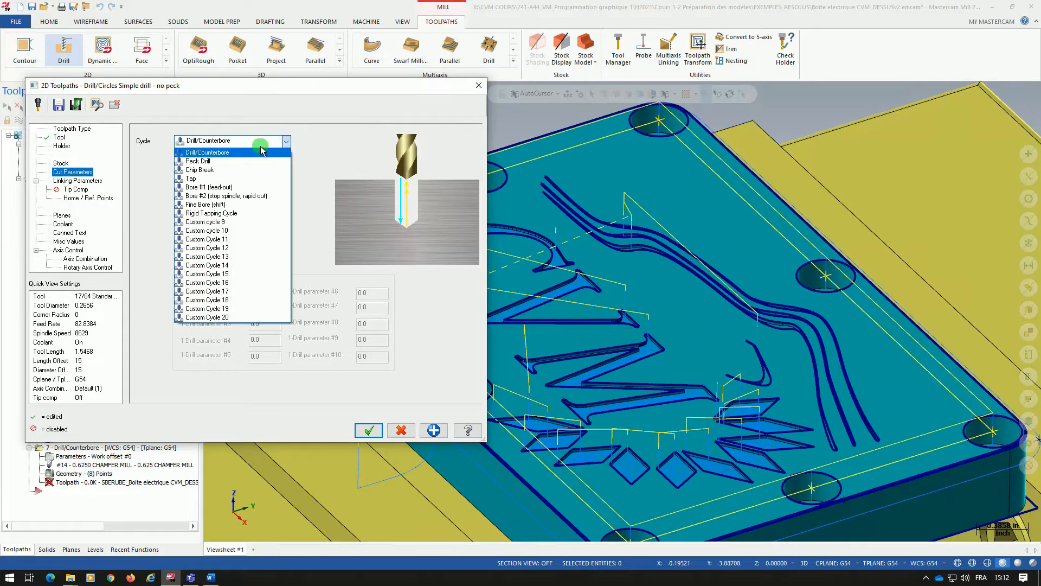
pyautogui.click(207, 170)
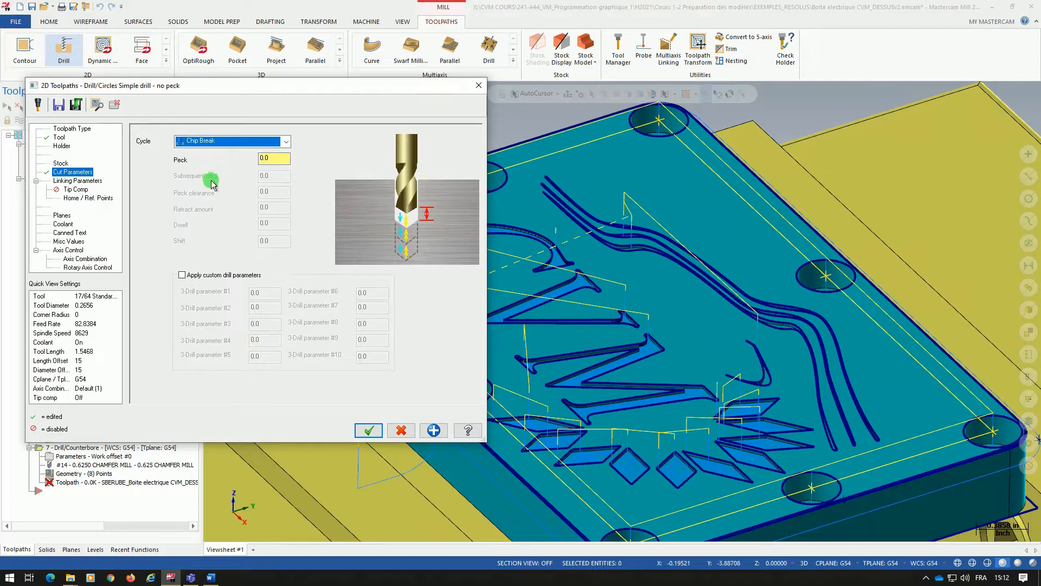
pyautogui.click(274, 159)
pyautogui.press('BackSpace')
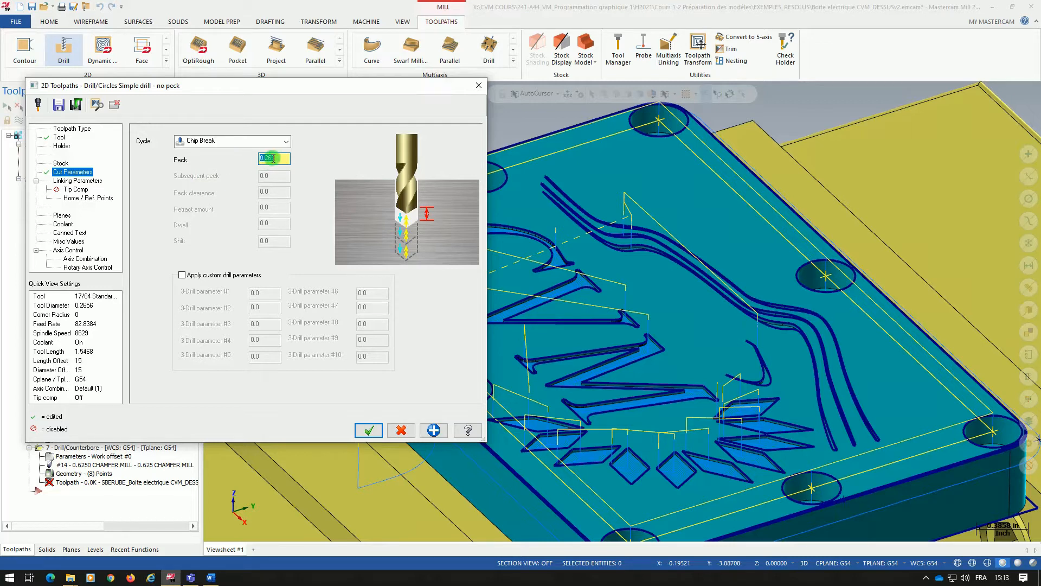
pyautogui.write('.3')
# Set the absolute top of stock to 0.935 by picking the corner hole's center on the part's top face
pyautogui.click(81, 181)
pyautogui.click(269, 284)
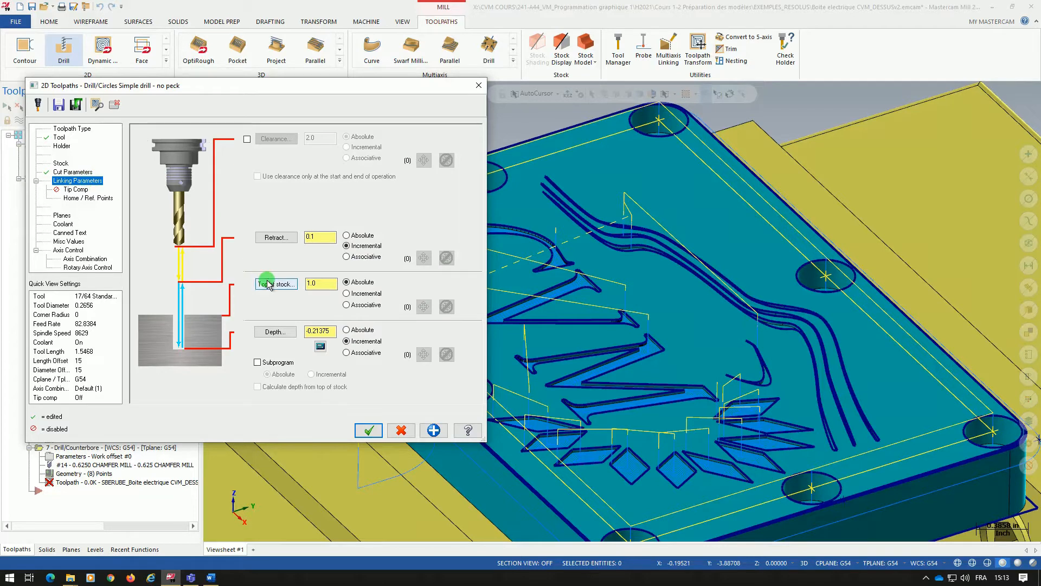
pyautogui.click(328, 239)
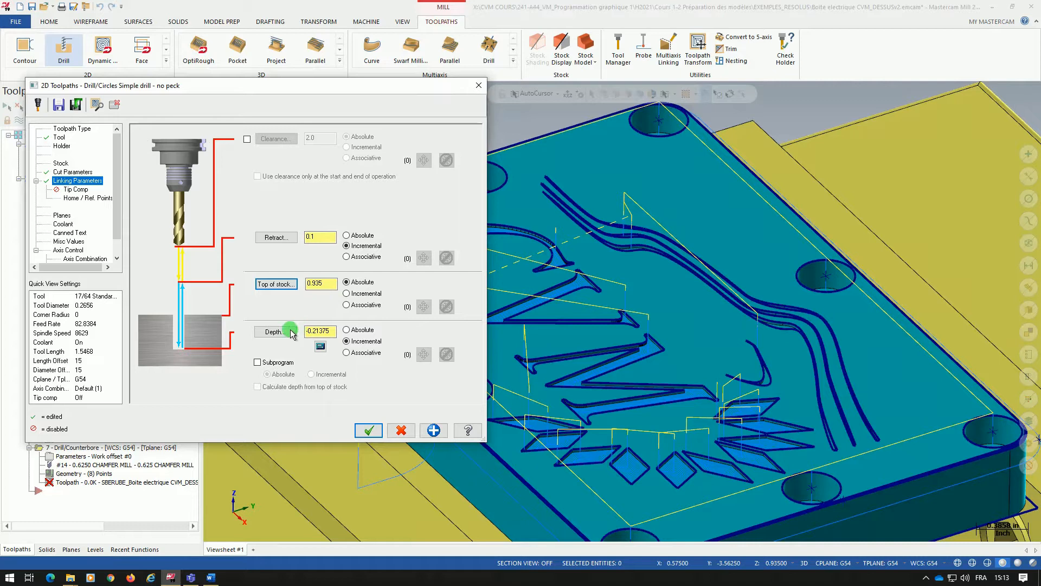
# Set the incremental drilling depth to -0.625 by picking the corner hole's center on the part's underside
pyautogui.click(269, 332)
pyautogui.moveTo(266, 313); pyautogui.dragTo(241, 275, button='middle')
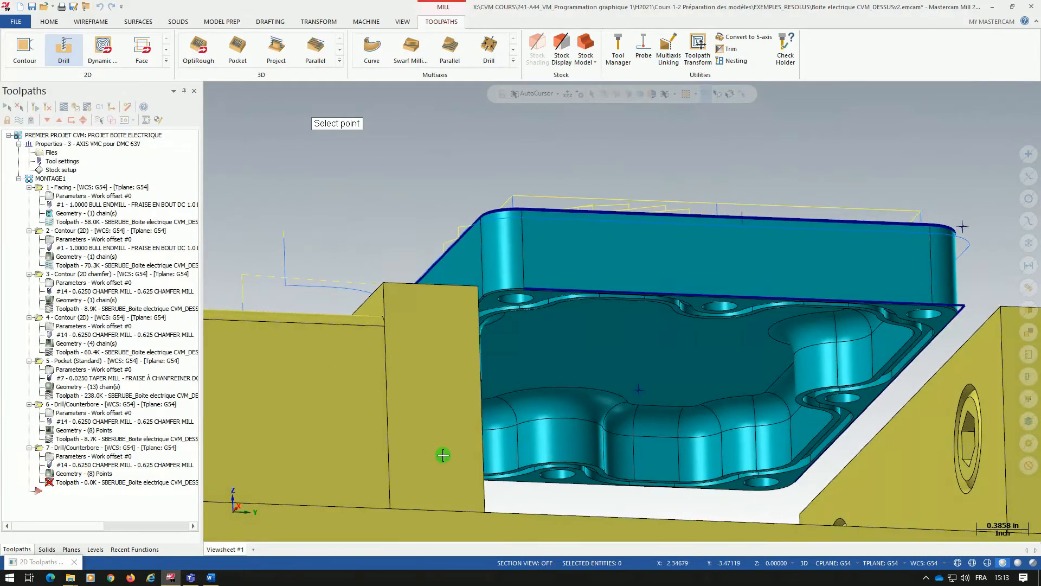
pyautogui.moveTo(488, 467); pyautogui.dragTo(361, 471, button='middle')
pyautogui.click(363, 473)
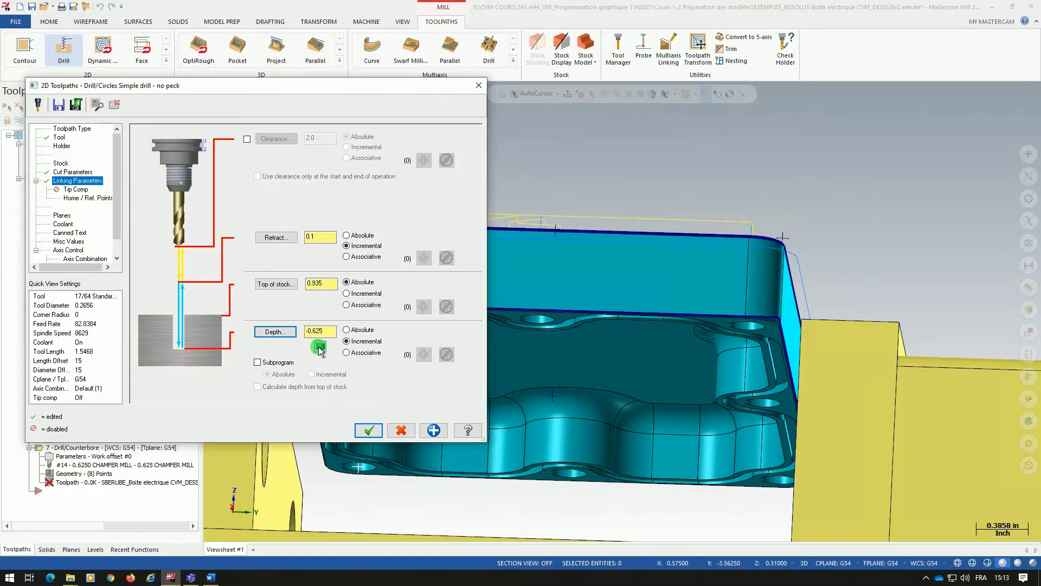
# Enable tip compensation with a breakthrough amount of 0.05, and review the tip length and tip angle
pyautogui.click(76, 190)
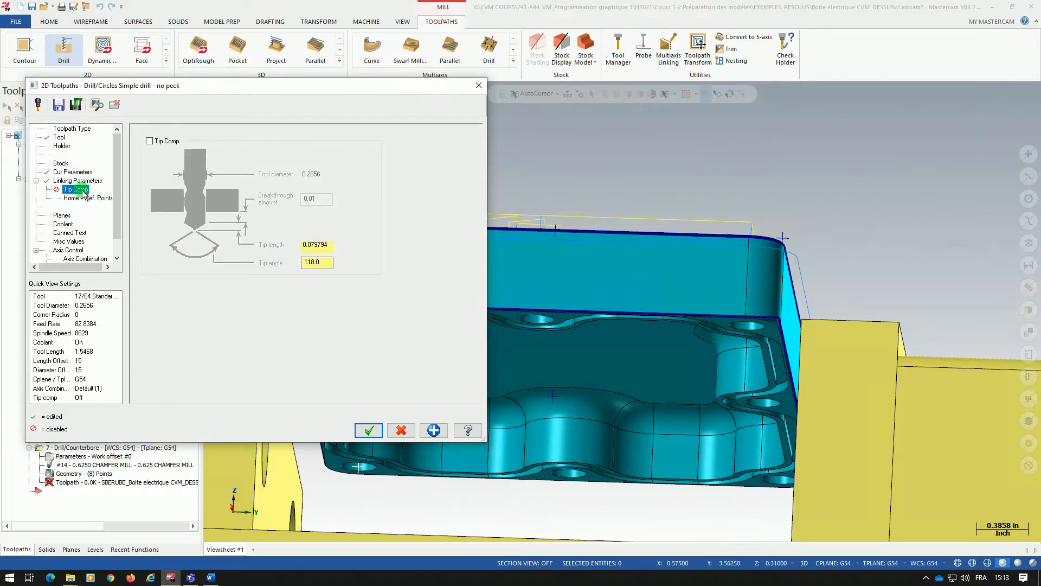
pyautogui.click(149, 141)
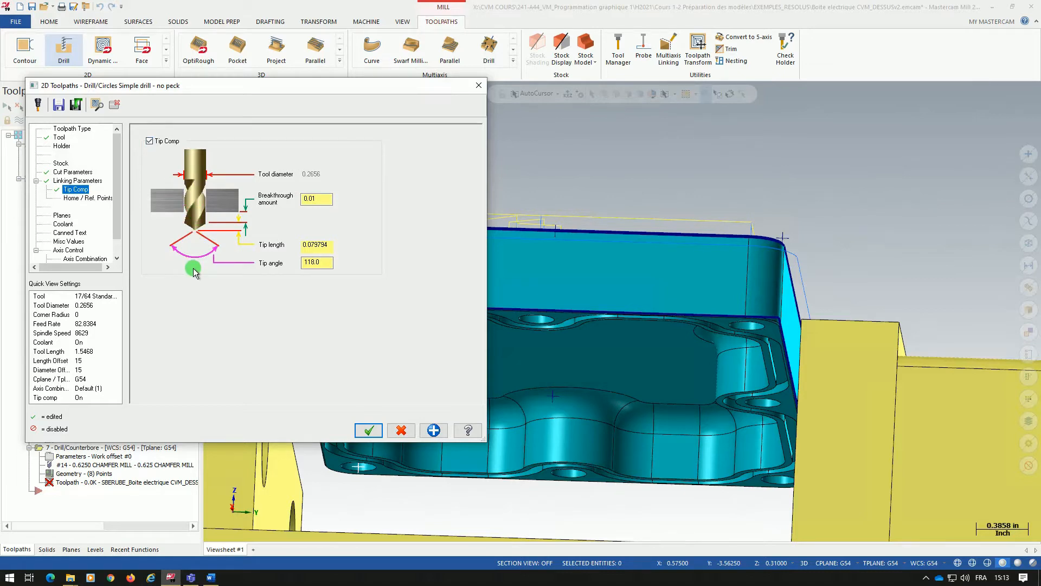
pyautogui.doubleClick(317, 199)
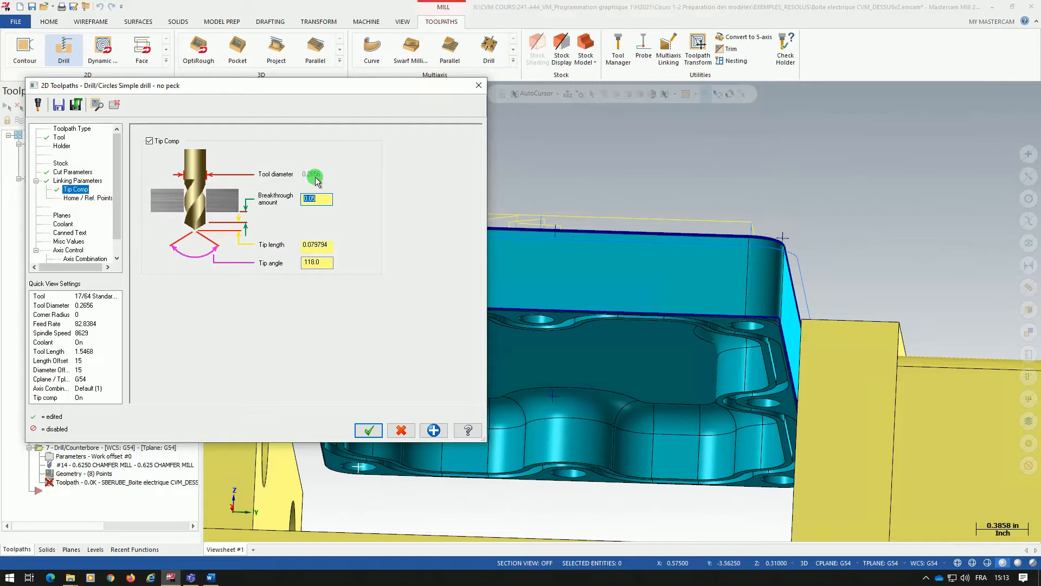
pyautogui.click(323, 247)
pyautogui.moveTo(325, 263); pyautogui.dragTo(270, 265)
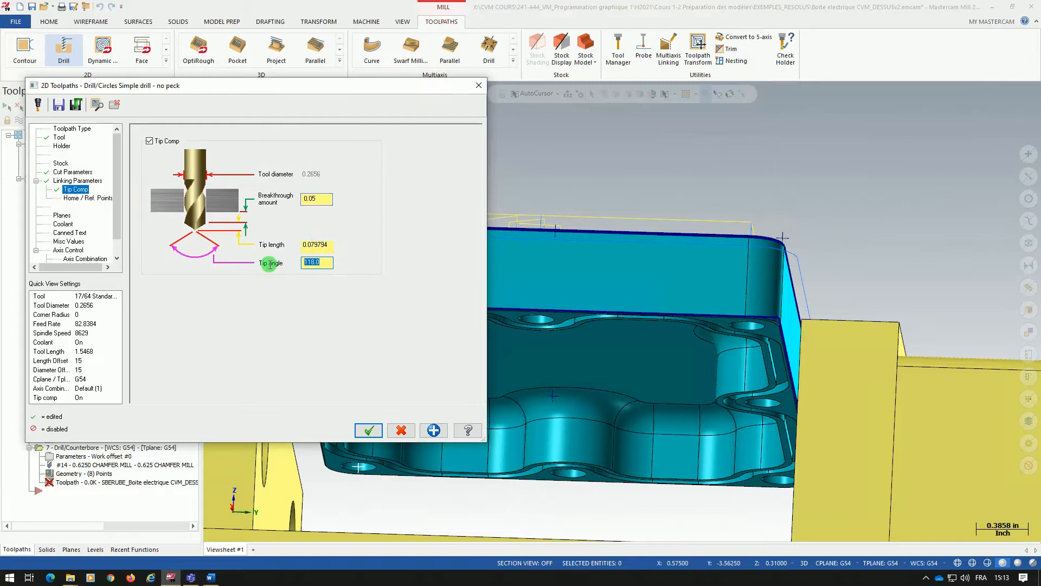
# Generate the chip-break drilling toolpath for the eight holes, check its breakthrough under the part, and save the file
pyautogui.moveTo(342, 245); pyautogui.dragTo(303, 245)
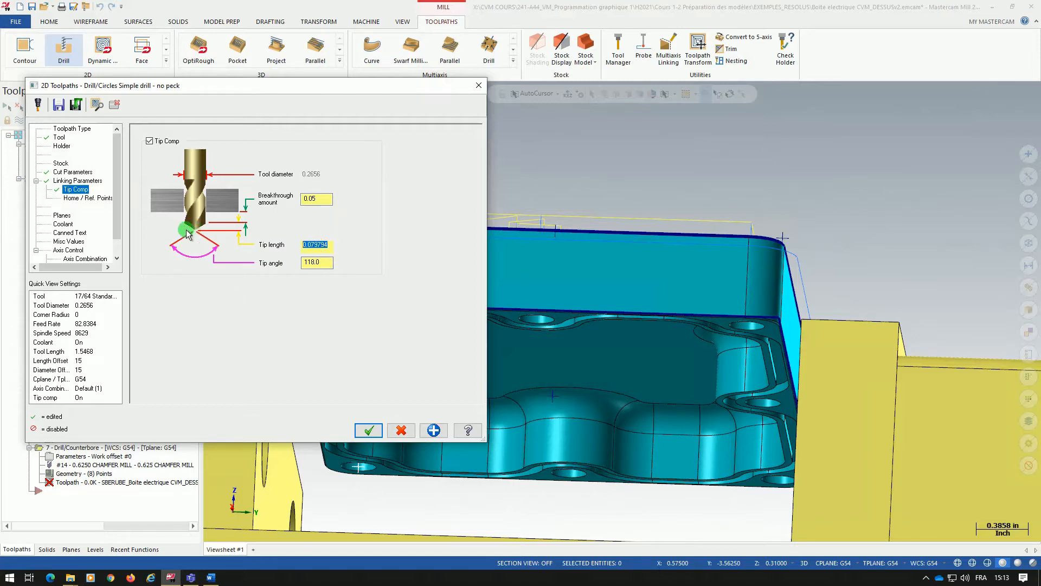
pyautogui.click(369, 430)
pyautogui.moveTo(369, 444); pyautogui.dragTo(351, 476, button='middle')
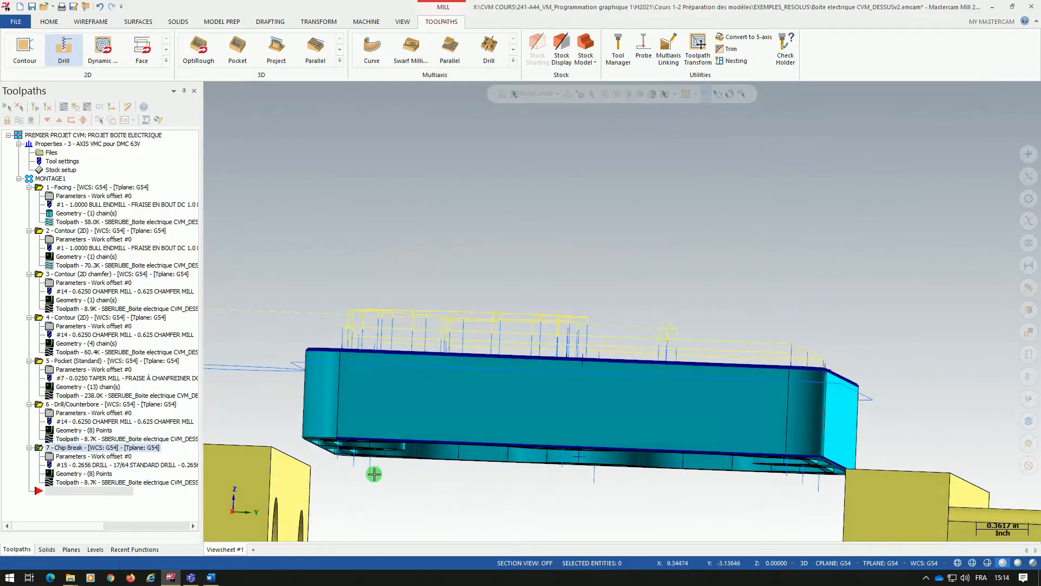
pyautogui.moveTo(380, 476)
pyautogui.mouseDown(button='middle')
pyautogui.moveTo(360, 465)
pyautogui.moveTo(390, 495)
pyautogui.moveTo(372, 479)
pyautogui.moveTo(384, 470)
pyautogui.mouseUp(button='middle')
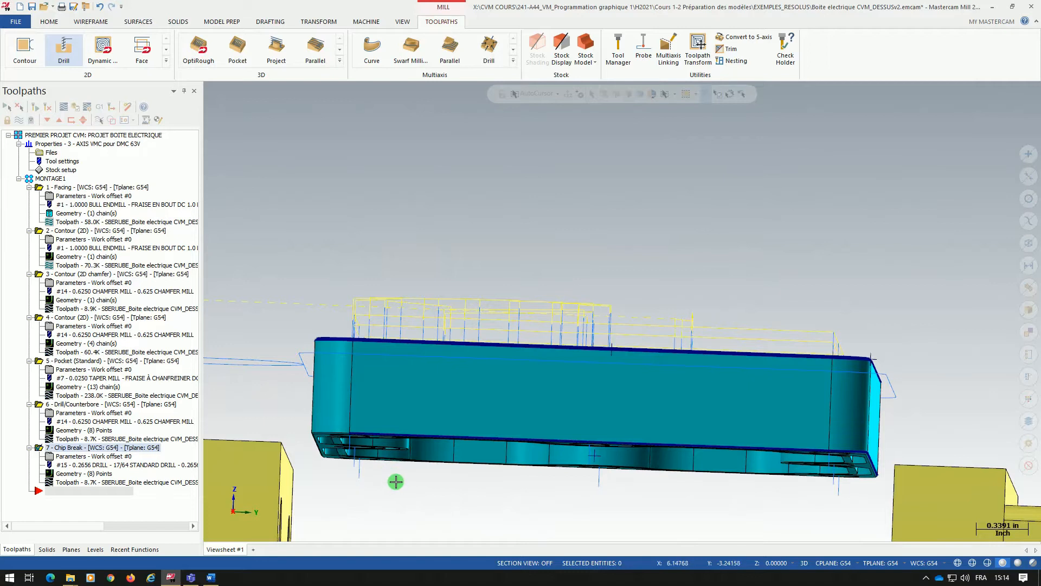
pyautogui.moveTo(400, 311); pyautogui.dragTo(419, 397, button='middle')
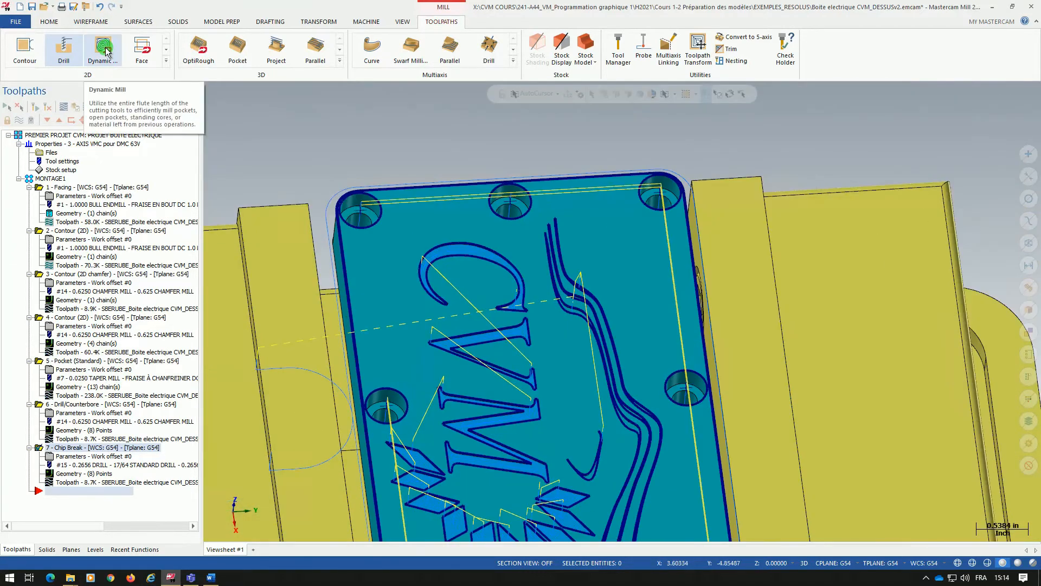
pyautogui.click(32, 7)
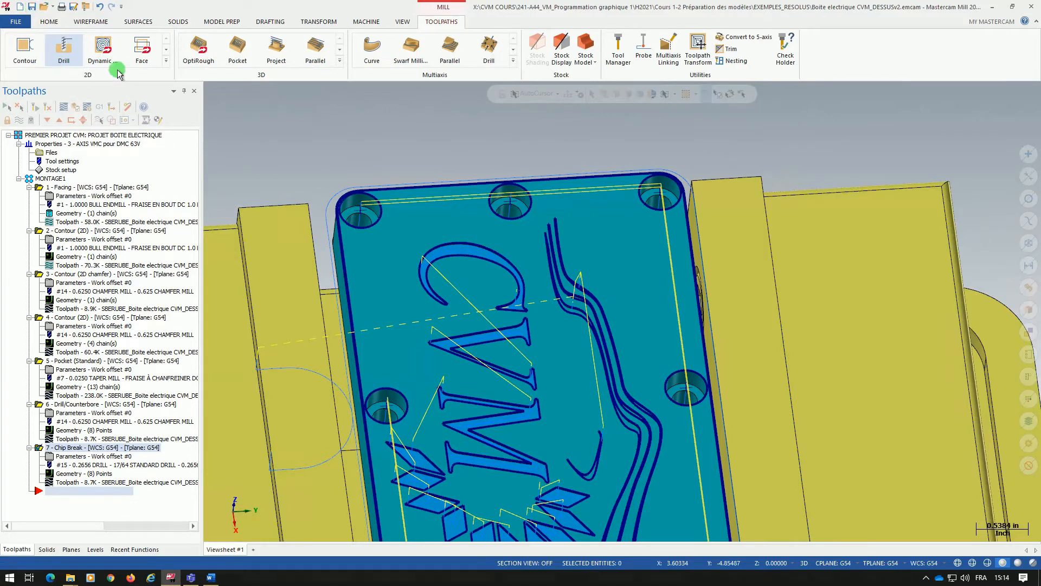
# Create a Circle Mill toolpath that reuses the previously selected eight hole points
pyautogui.click(166, 51)
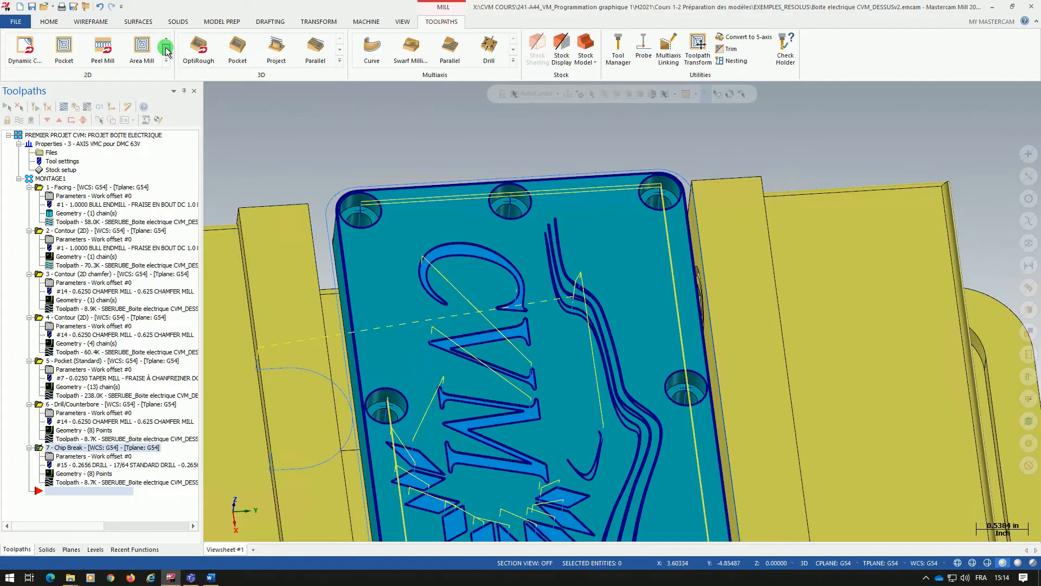
pyautogui.click(166, 51)
pyautogui.click(166, 51)
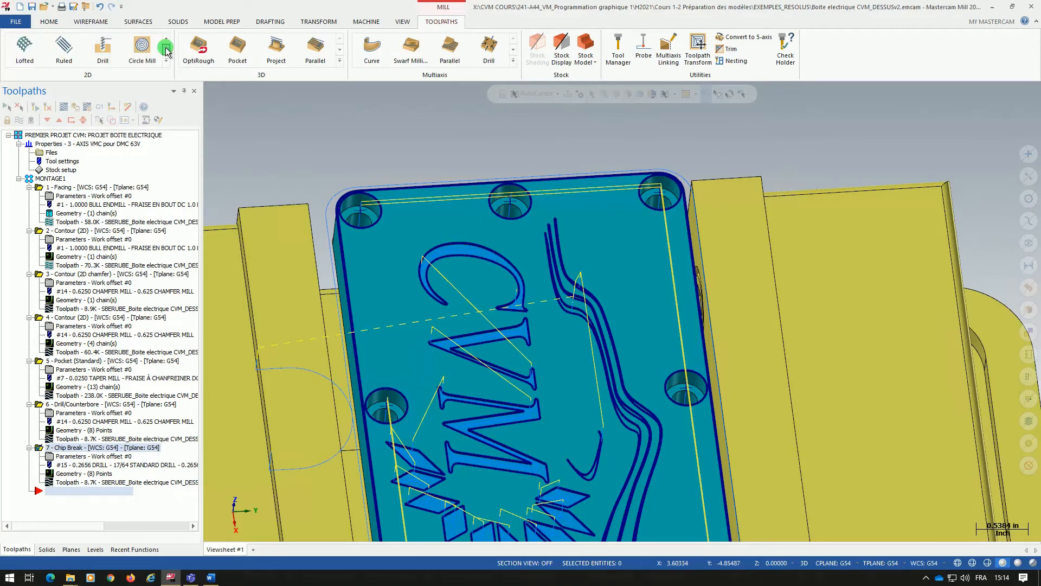
pyautogui.click(142, 46)
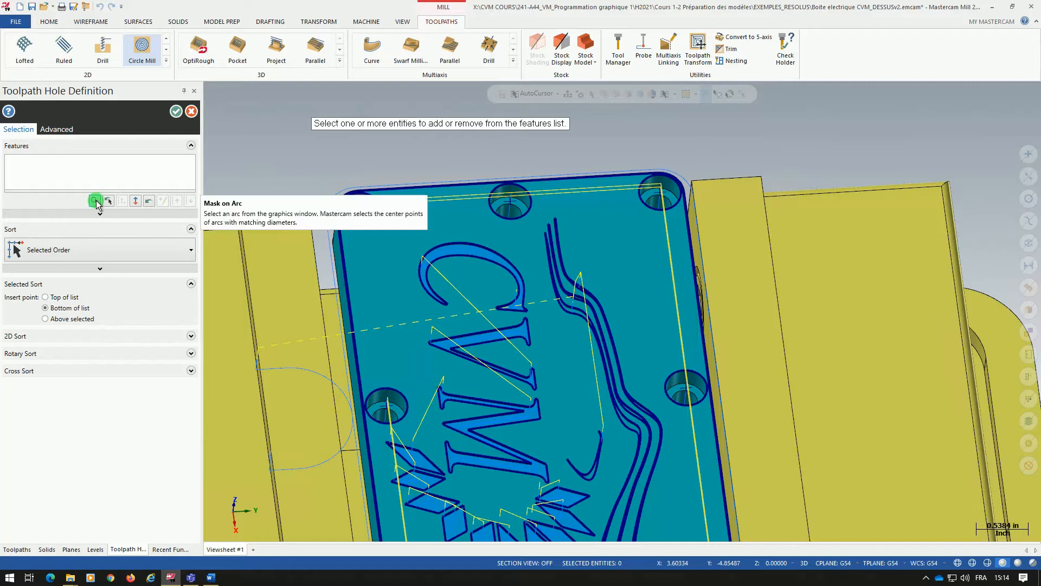
pyautogui.click(108, 202)
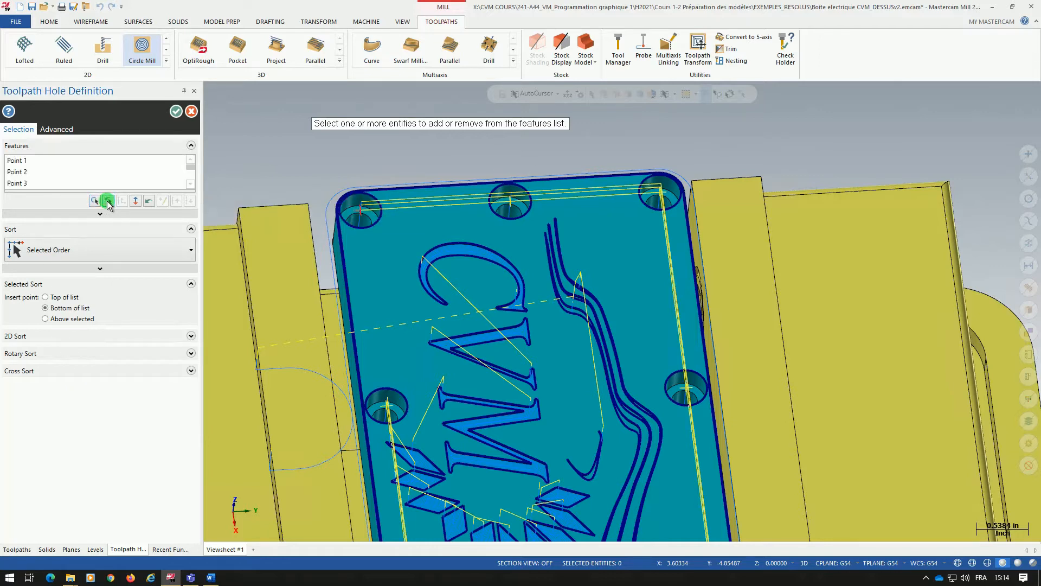
pyautogui.click(175, 112)
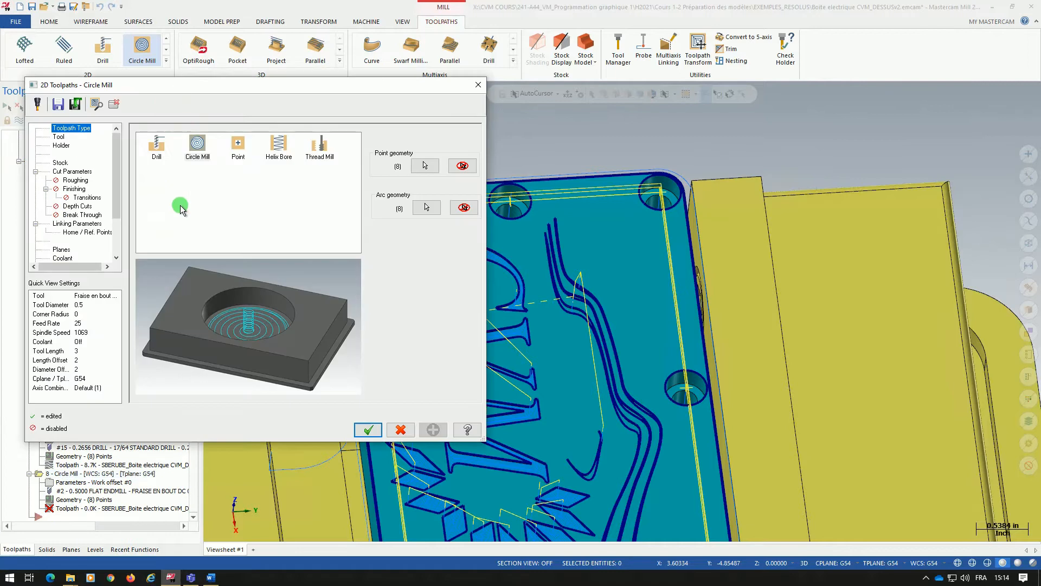
# Choose tool 3, the 0.375 flat end mill, for the Circle Mill operation and check the stock settings
pyautogui.click(59, 137)
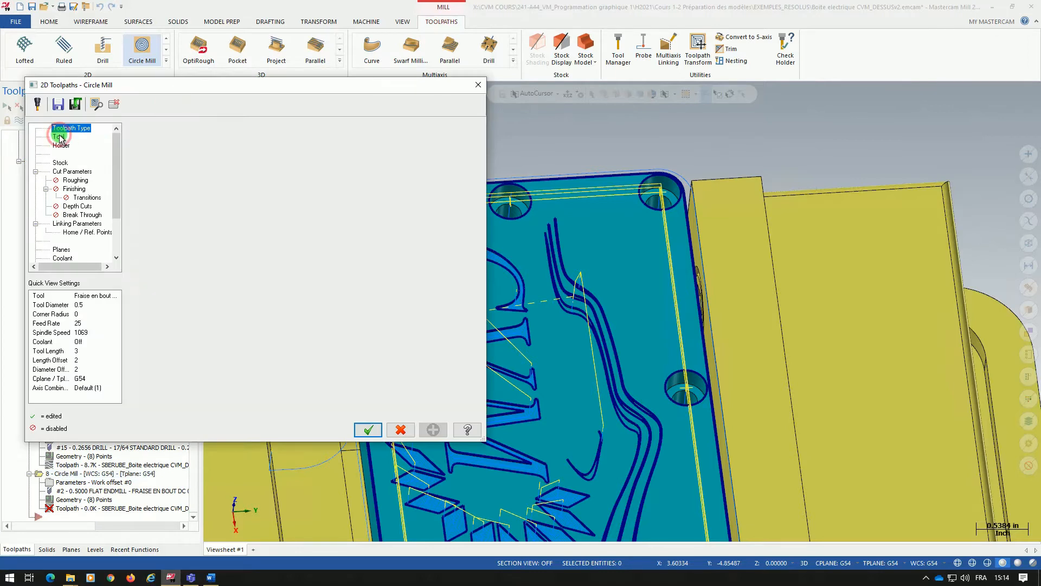
pyautogui.click(231, 176)
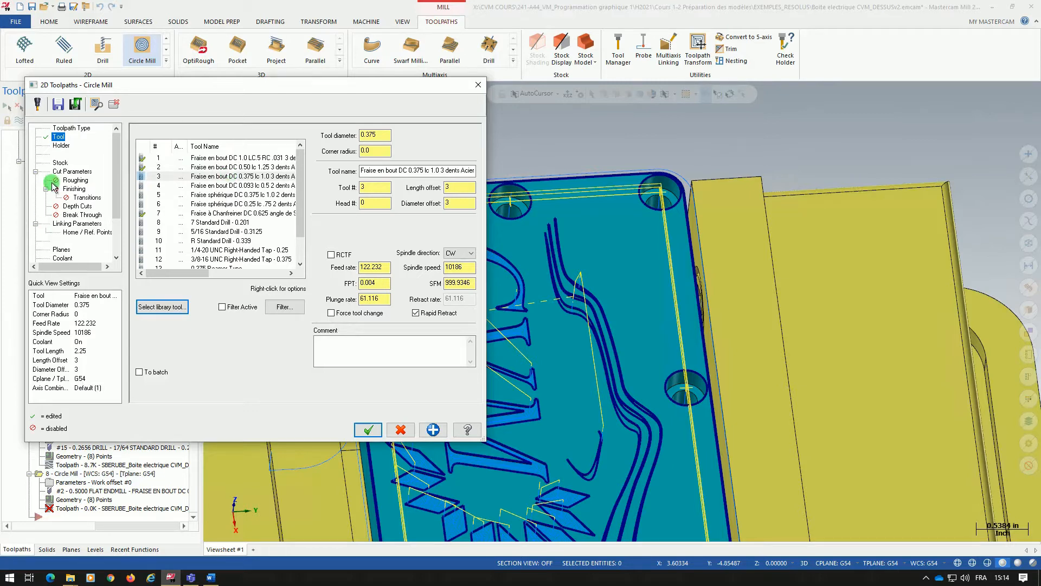
pyautogui.click(62, 164)
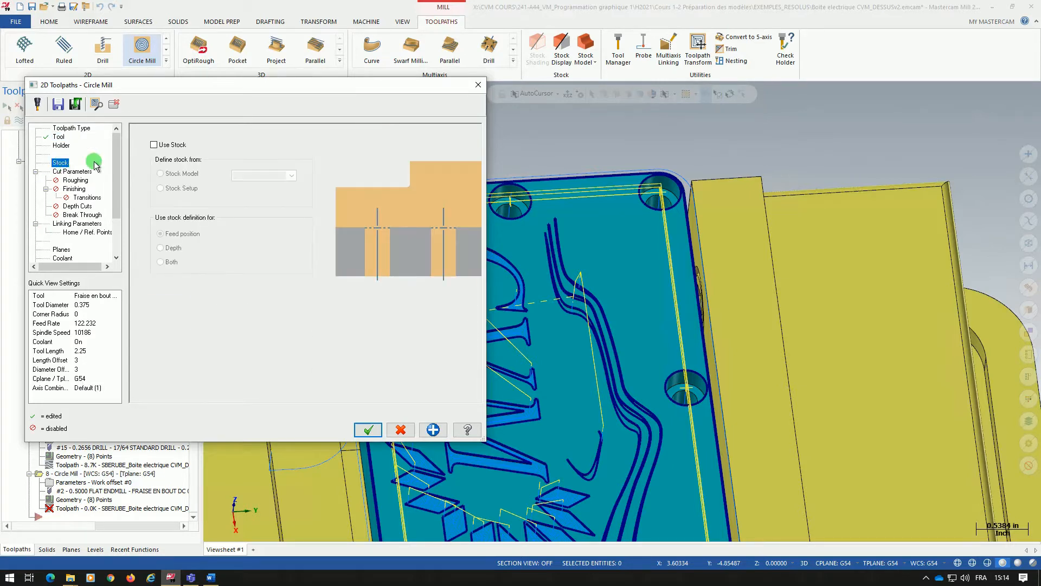
# Set the Circle Mill stock to leave on walls and floors to 0.0
pyautogui.click(72, 171)
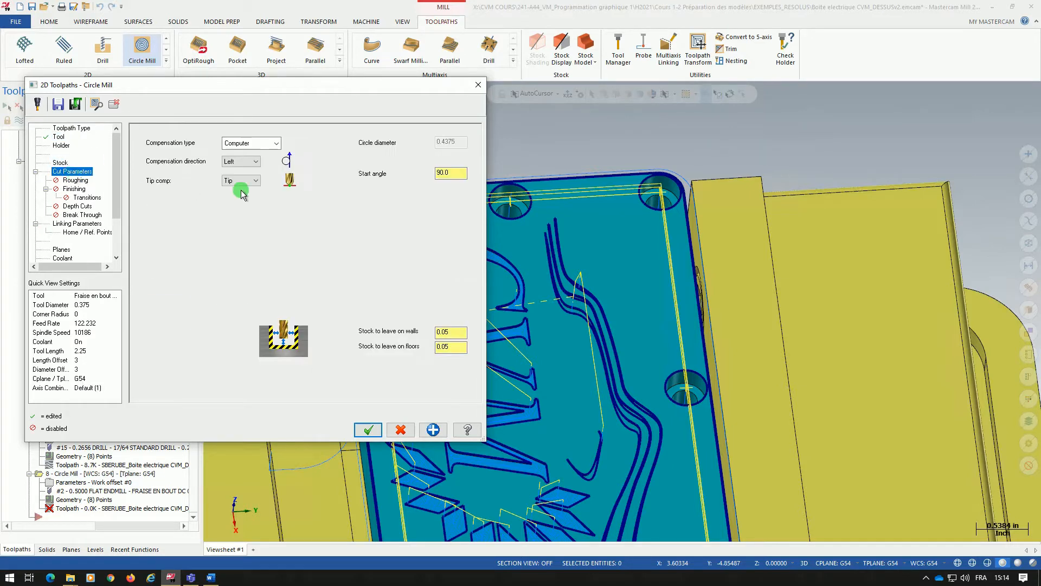
pyautogui.click(449, 332)
pyautogui.write('0.0')
pyautogui.click(451, 346)
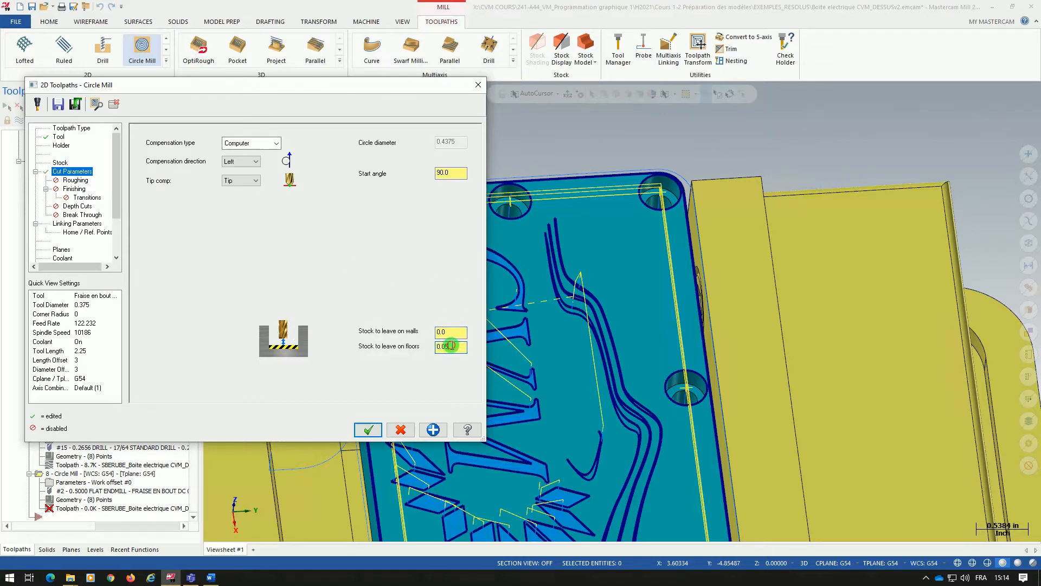
pyautogui.click(451, 333)
pyautogui.click(454, 346)
pyautogui.write('0')
pyautogui.click(442, 332)
pyautogui.click(294, 351)
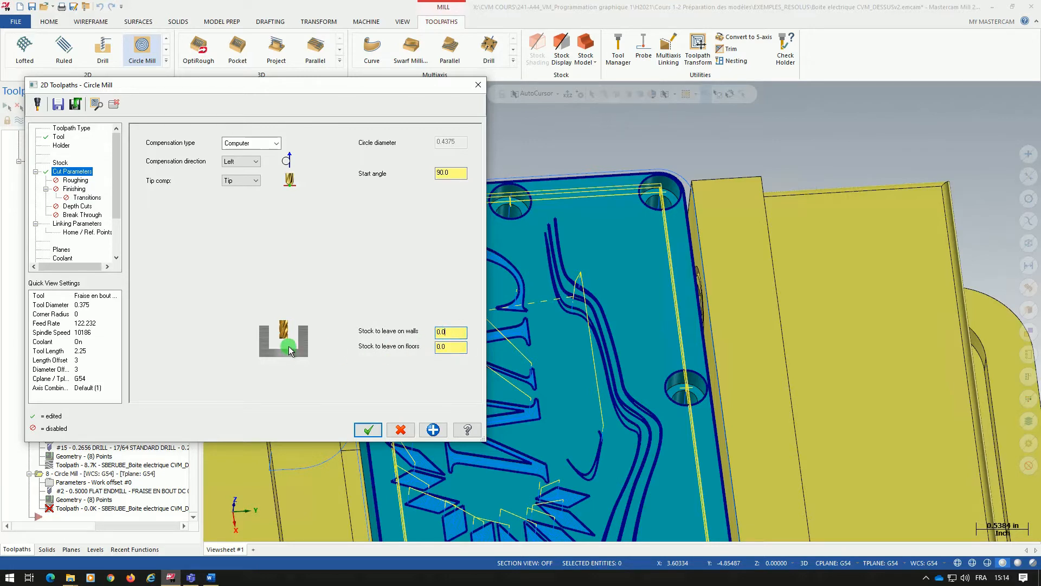
pyautogui.click(72, 181)
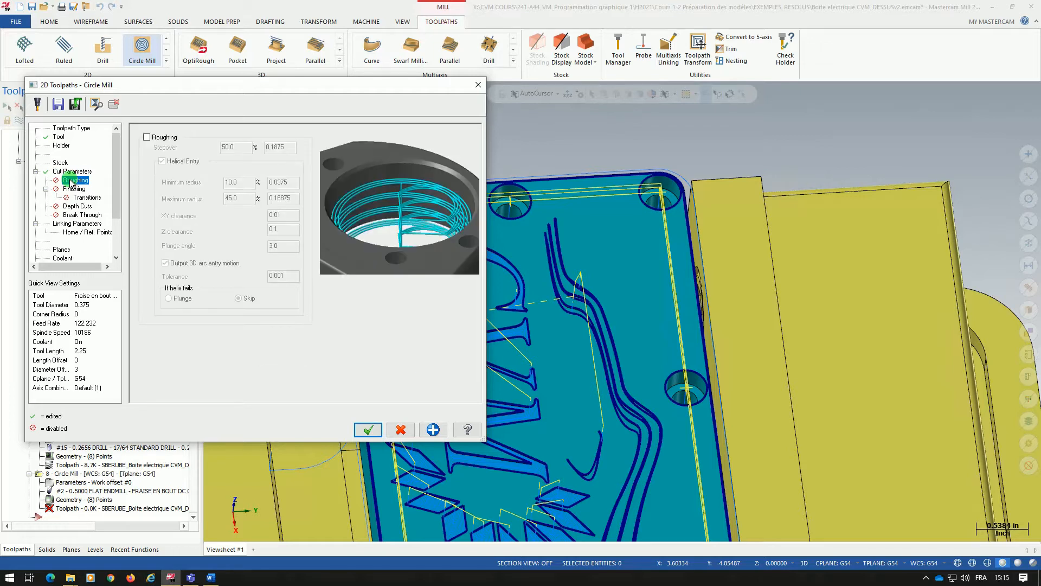
pyautogui.click(146, 137)
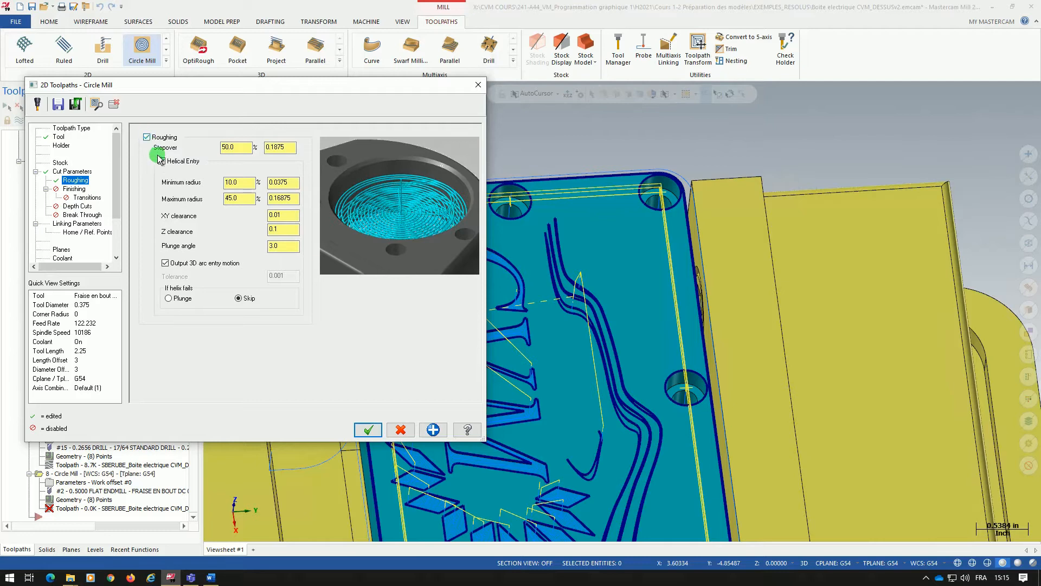
pyautogui.doubleClick(228, 148)
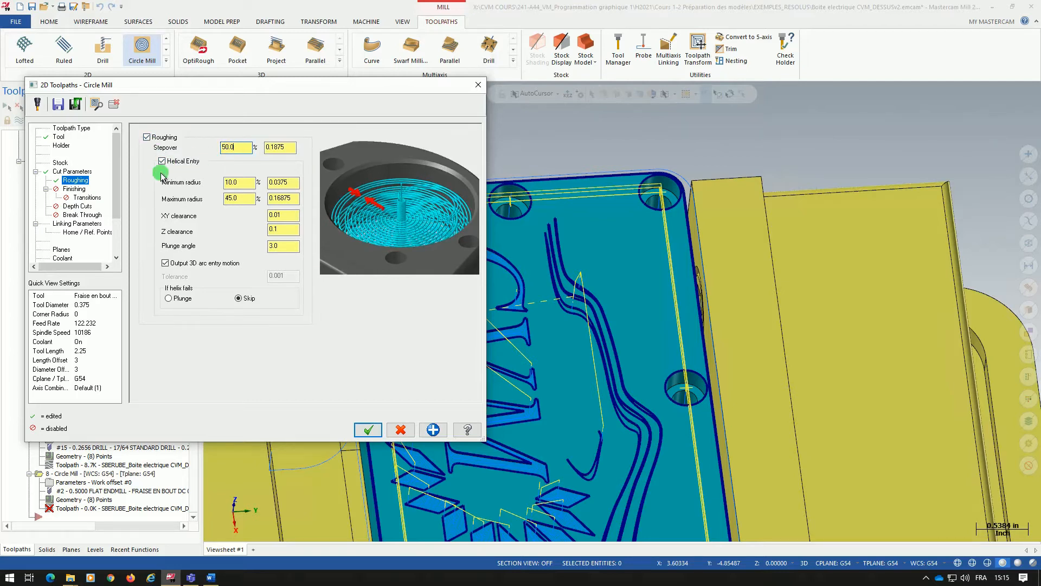
pyautogui.click(74, 207)
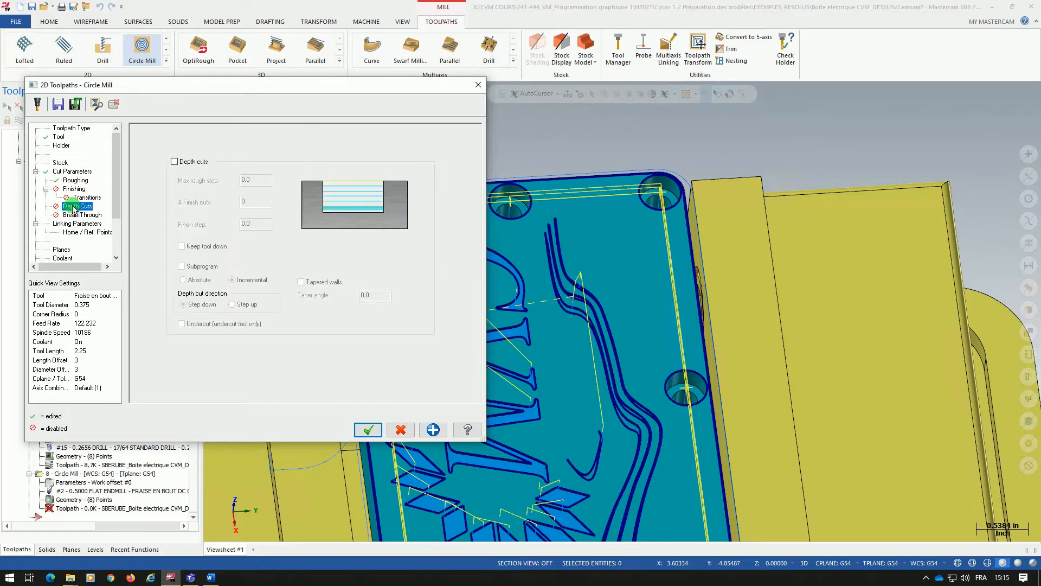
pyautogui.click(75, 180)
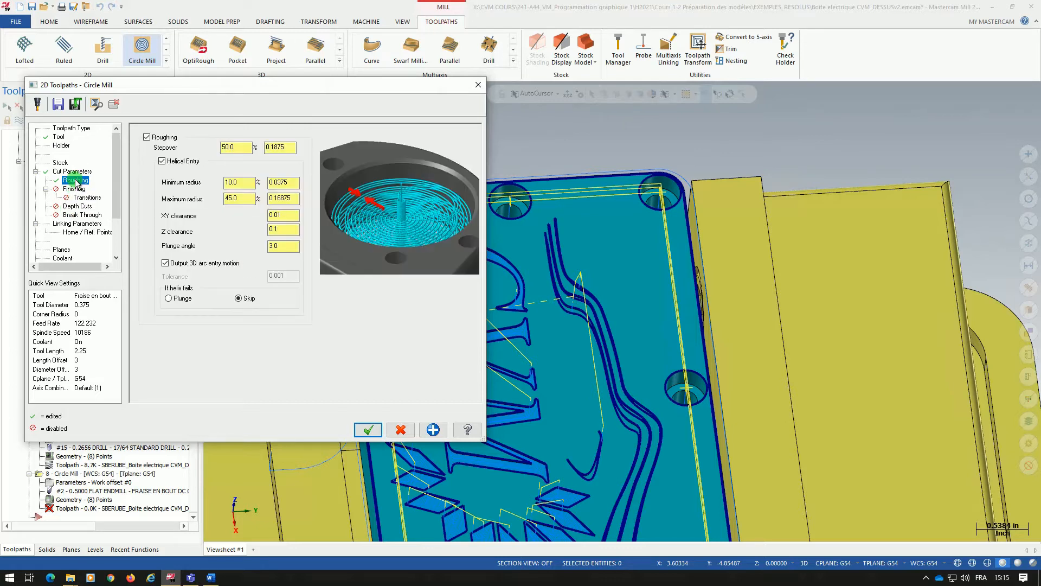
pyautogui.click(156, 139)
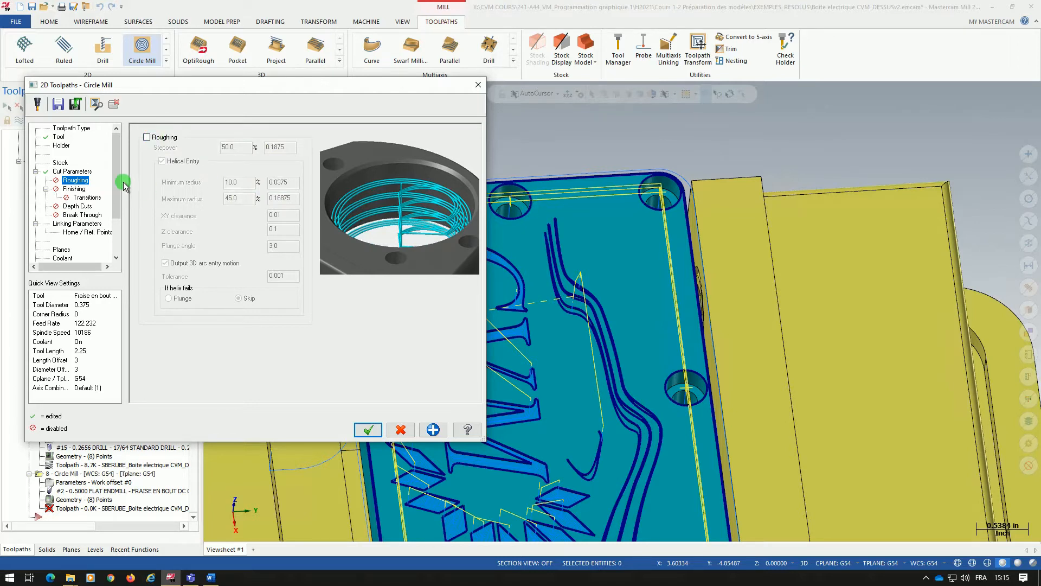
# Enable depth cuts for the Circle Mill operation with a max rough step of 0.25
pyautogui.click(76, 206)
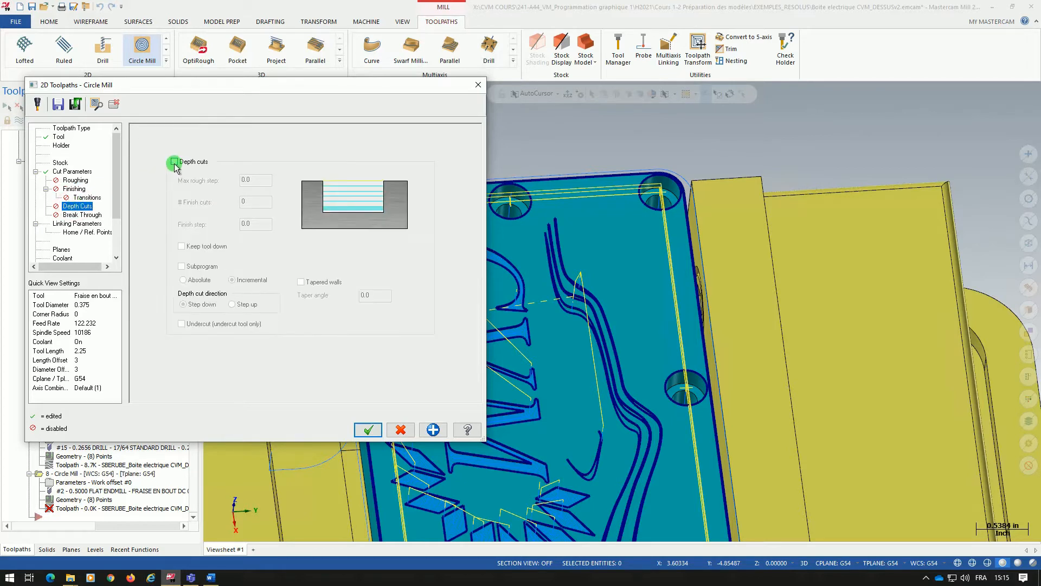
pyautogui.click(174, 162)
pyautogui.click(257, 179)
pyautogui.write('.25')
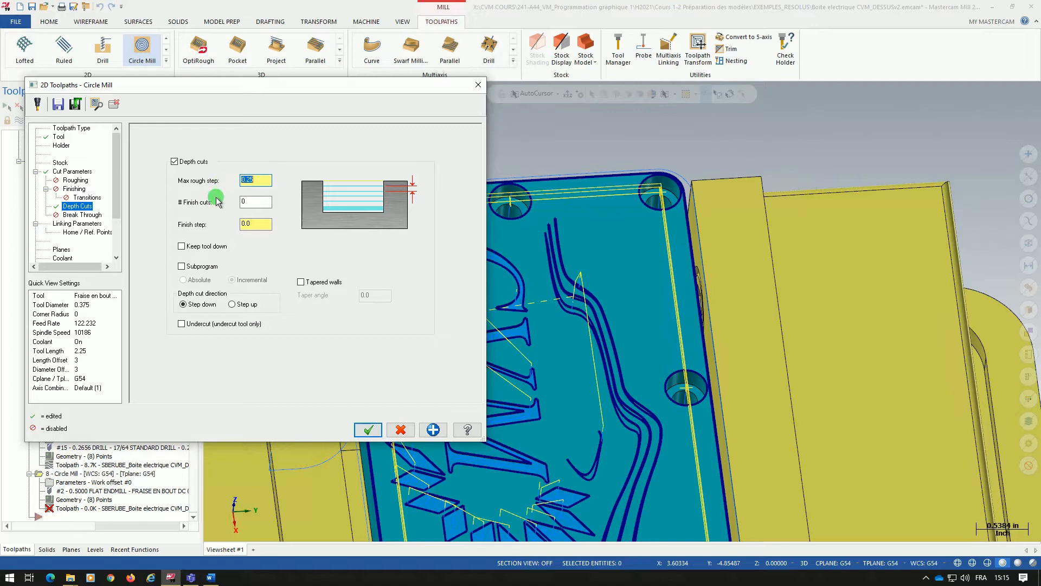
# Set the absolute top of stock to 0.935 and depth to 0.685 by picking the corner counterbore's centers at its top and floor
pyautogui.click(84, 224)
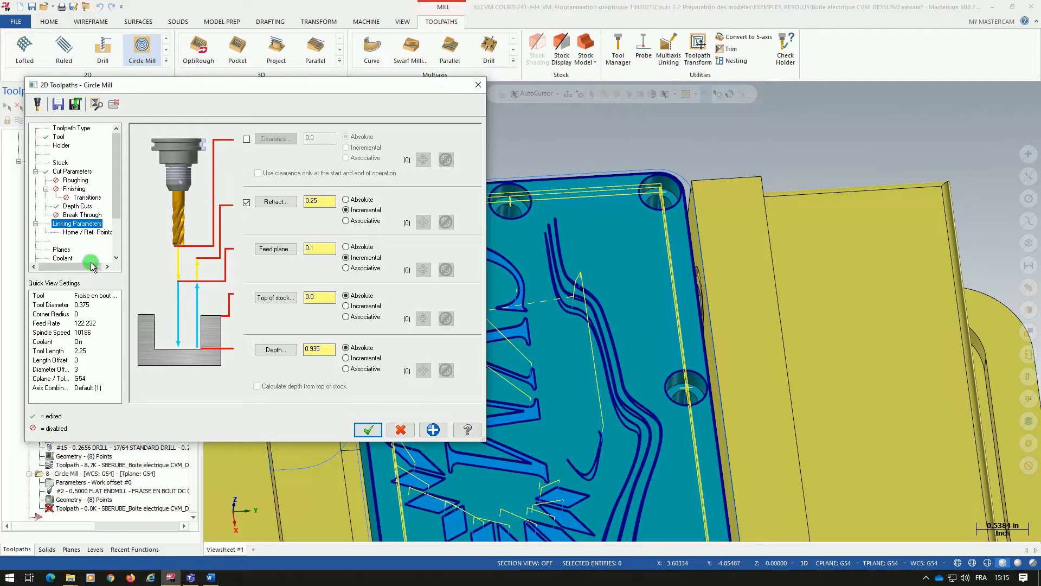
pyautogui.click(316, 298)
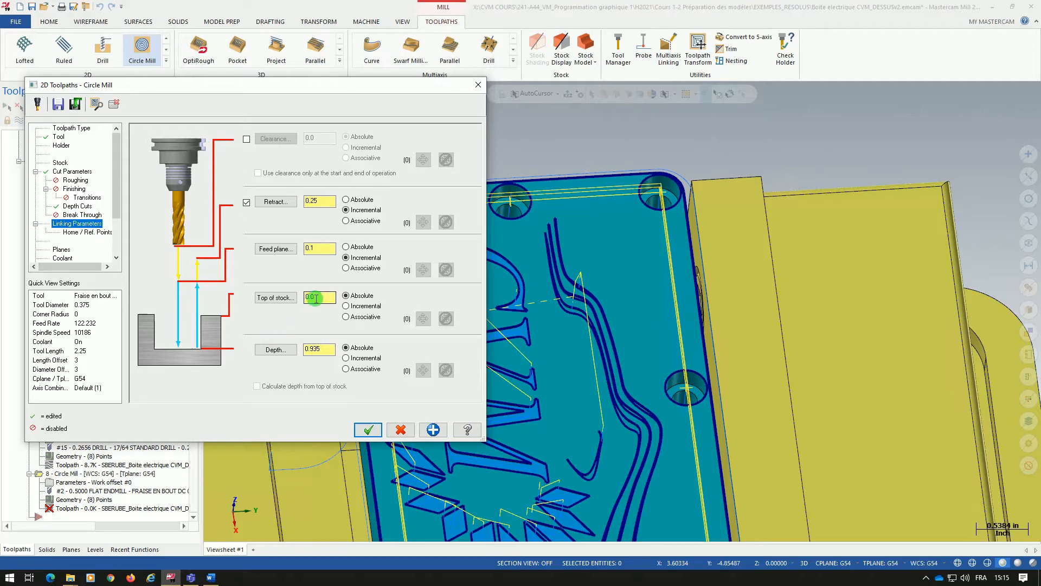
pyautogui.click(276, 298)
pyautogui.click(380, 226)
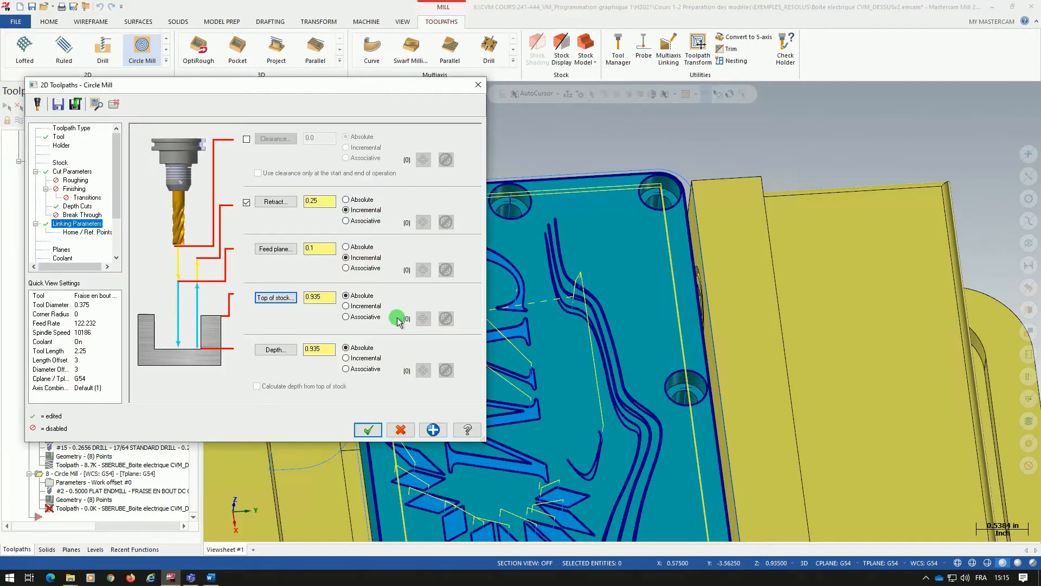
pyautogui.click(288, 350)
pyautogui.click(379, 219)
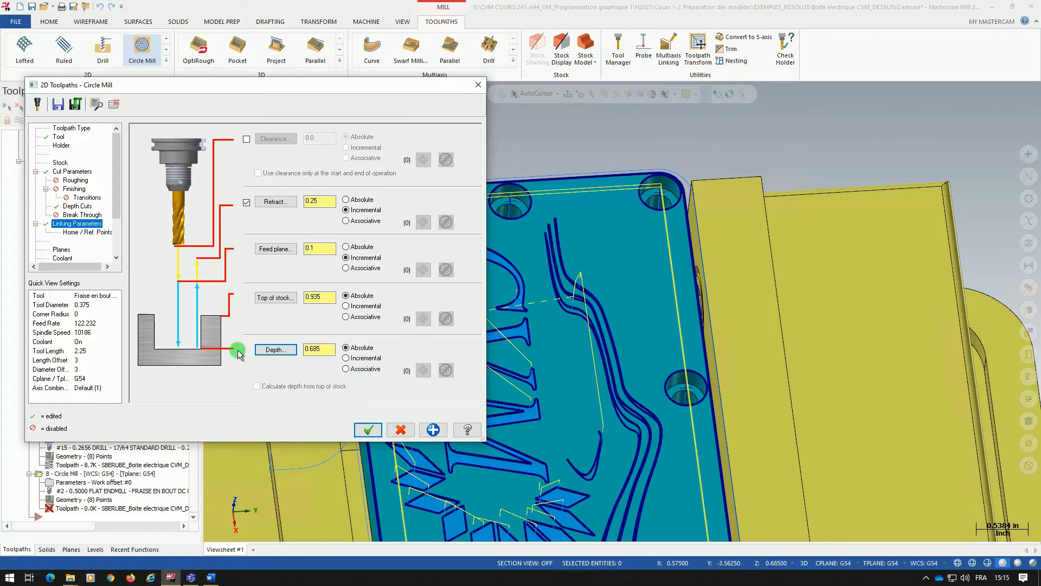
# Review the break-through and transition settings and generate the Circle Mill toolpath
pyautogui.click(69, 215)
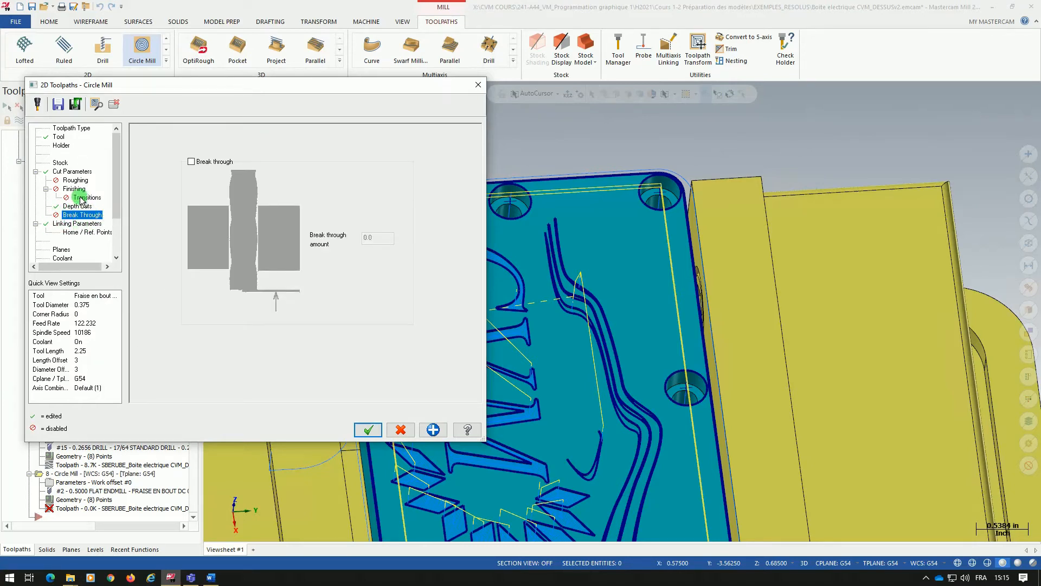
pyautogui.click(81, 198)
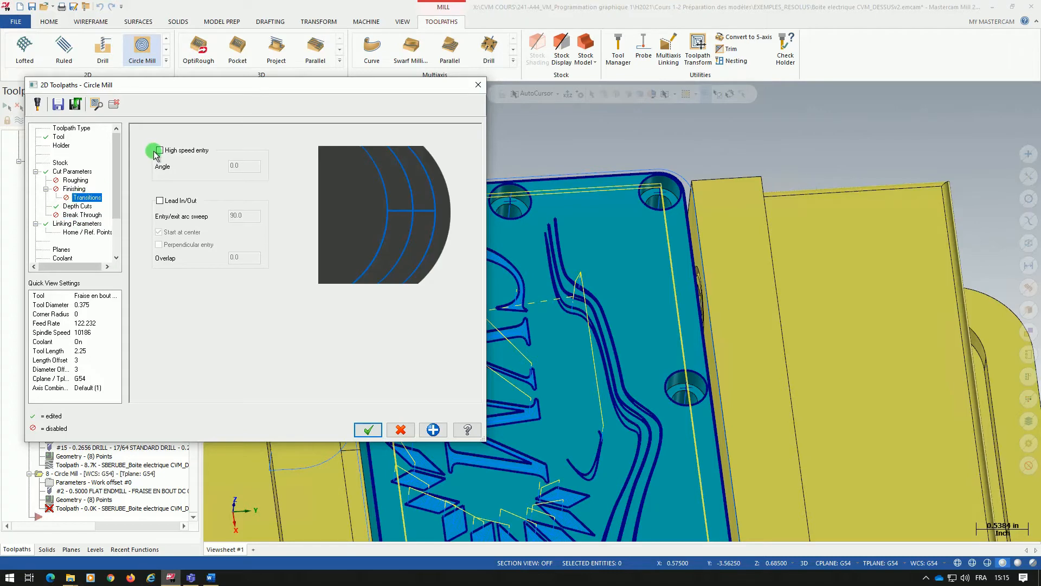
pyautogui.click(368, 431)
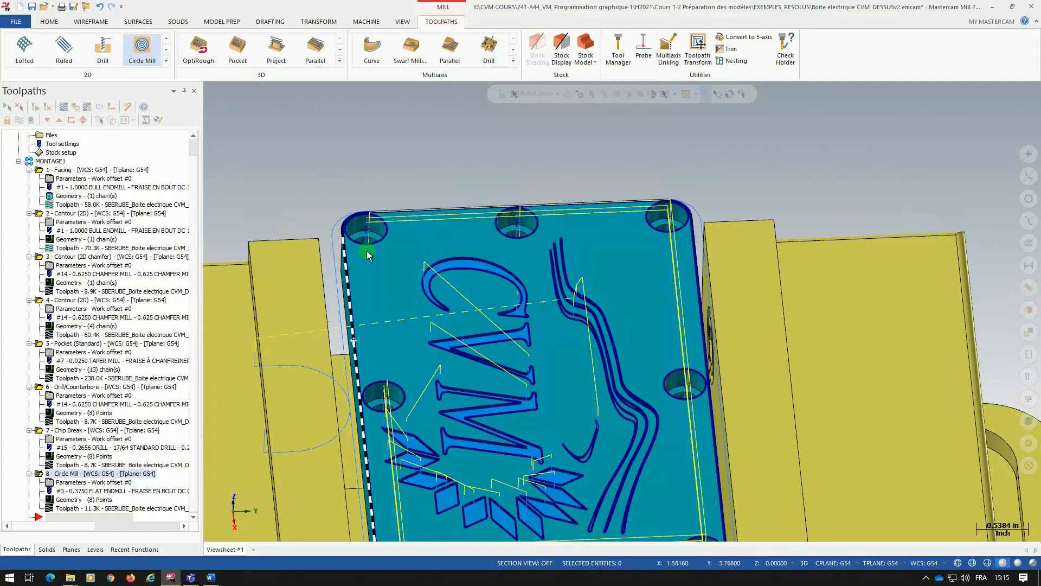
# Inspect the Circle Mill toolpath in the corner counterbore and backplot its tool motion
pyautogui.scroll(-3, 332, 319)
pyautogui.scroll(5, 368, 250)
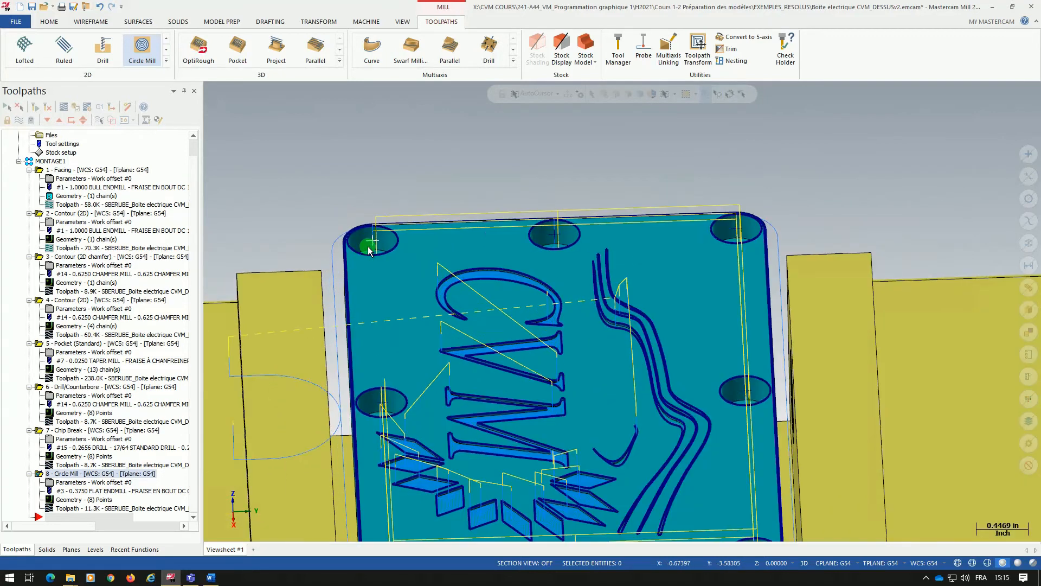
pyautogui.moveTo(372, 205); pyautogui.dragTo(373, 226, button='middle')
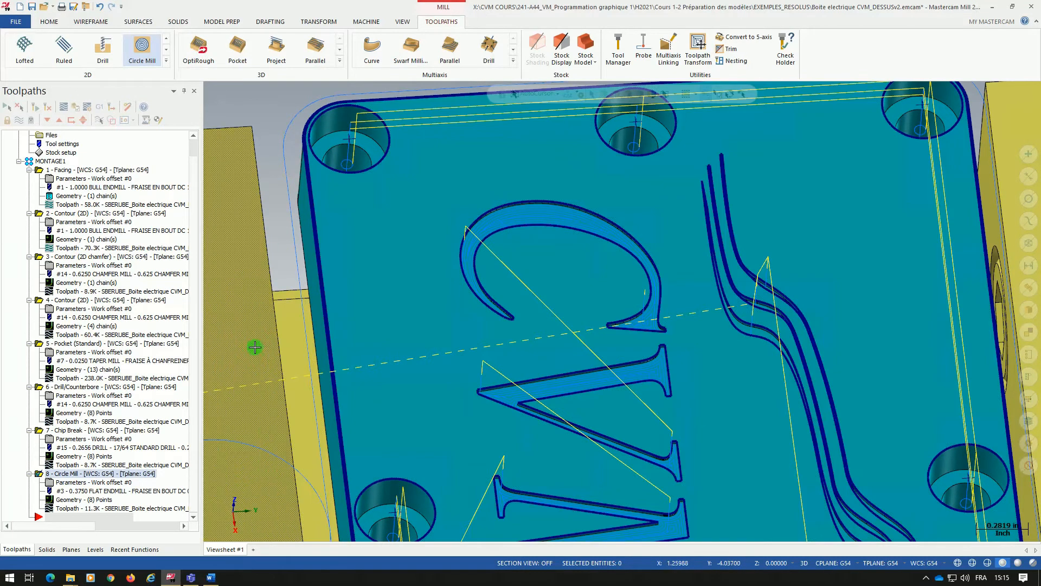
pyautogui.click(33, 109)
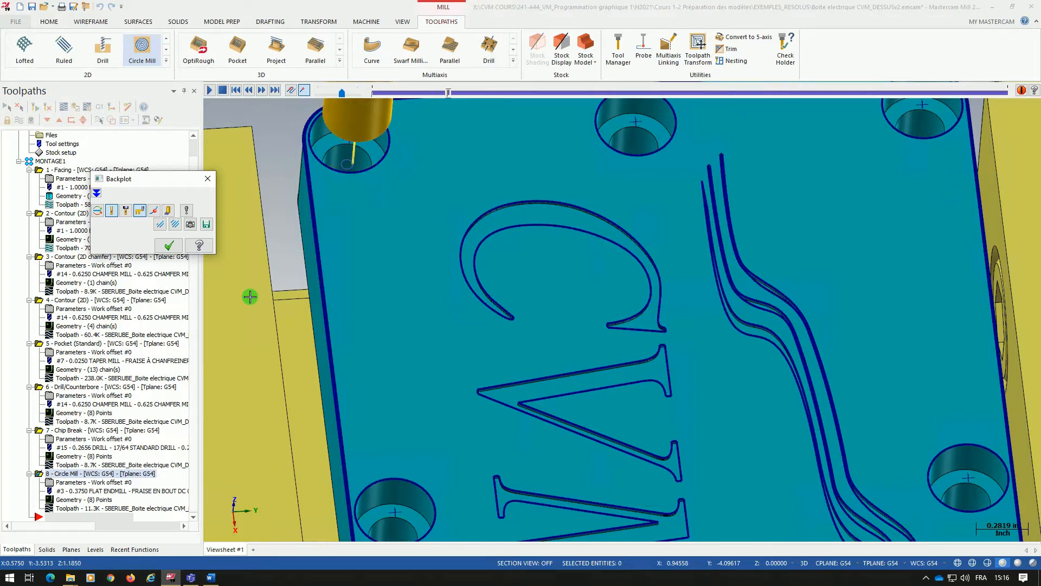
pyautogui.click(168, 246)
# Enable high-speed entry in the Circle Mill transitions and turn on roughing with helical entry
pyautogui.click(98, 484)
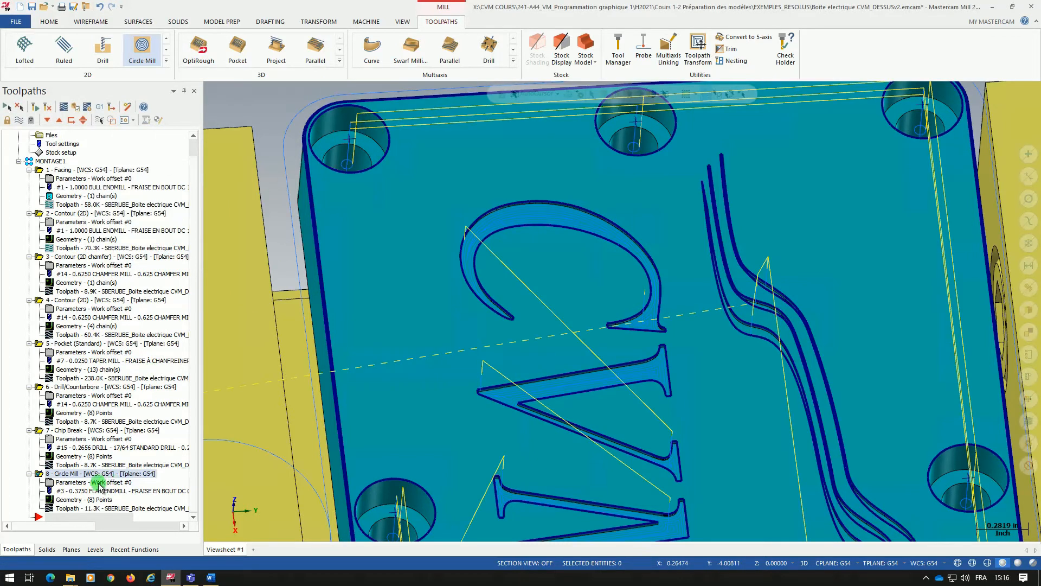
pyautogui.click(160, 150)
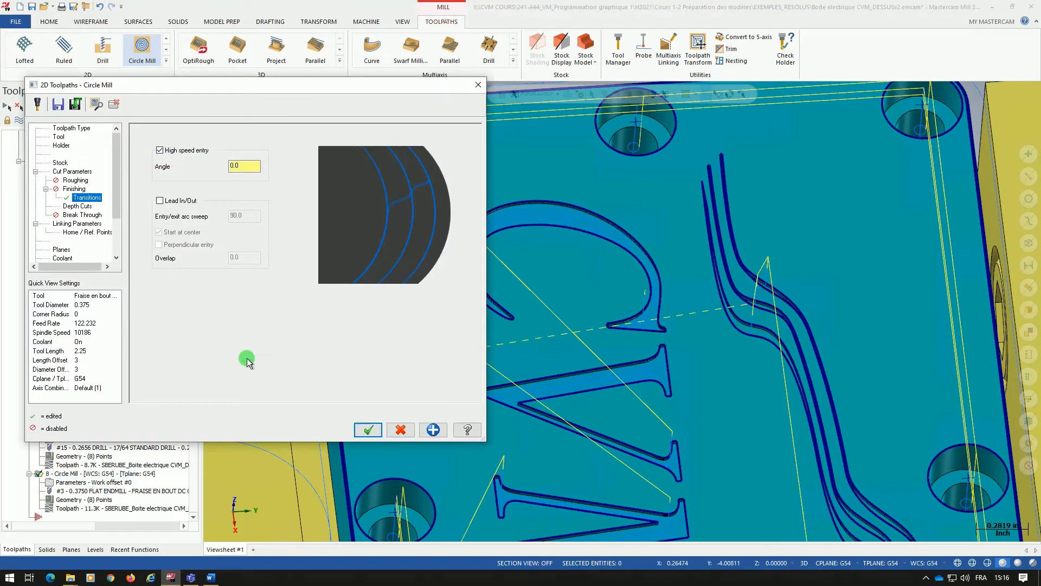
pyautogui.click(75, 180)
pyautogui.click(156, 139)
pyautogui.click(158, 202)
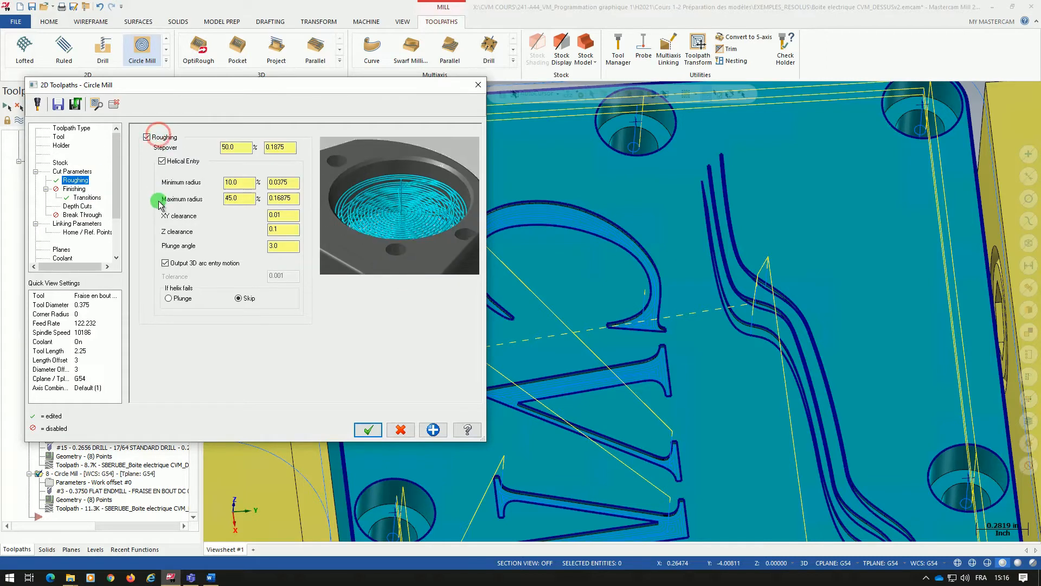
# Set the Circle Mill roughing stepover to 25% and the minimum helix radius to 10%, and try to regenerate the toolpath
pyautogui.click(242, 149)
pyautogui.write('25')
pyautogui.press('Return')
pyautogui.click(282, 147)
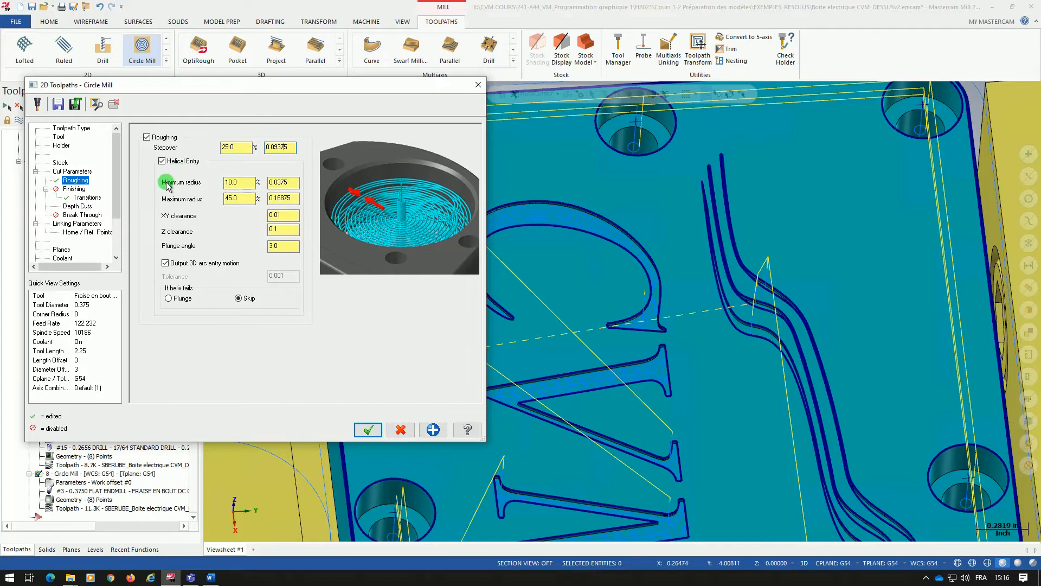
pyautogui.moveTo(245, 184); pyautogui.dragTo(194, 185)
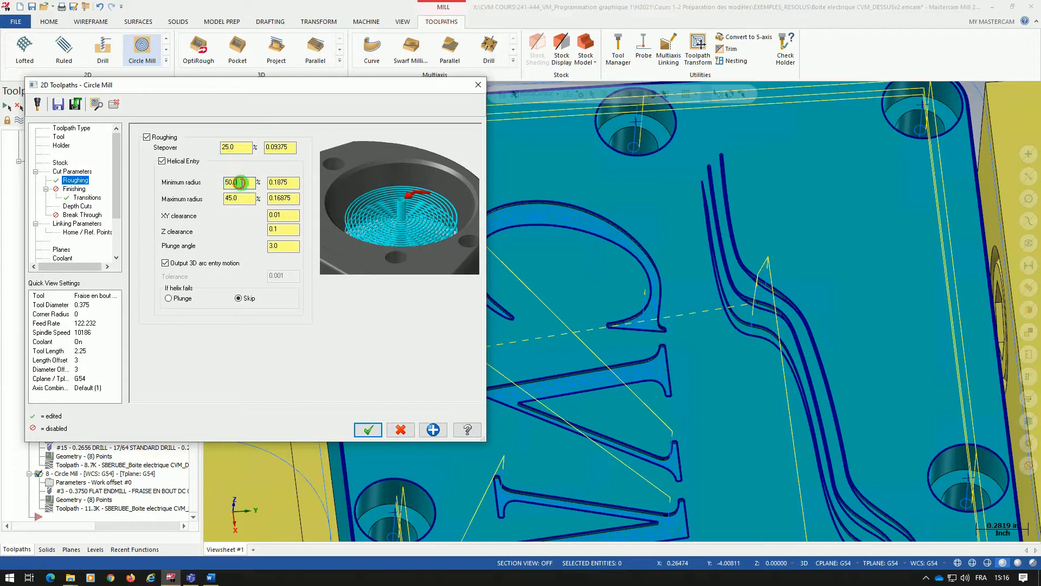
pyautogui.write('1')
pyautogui.click(365, 430)
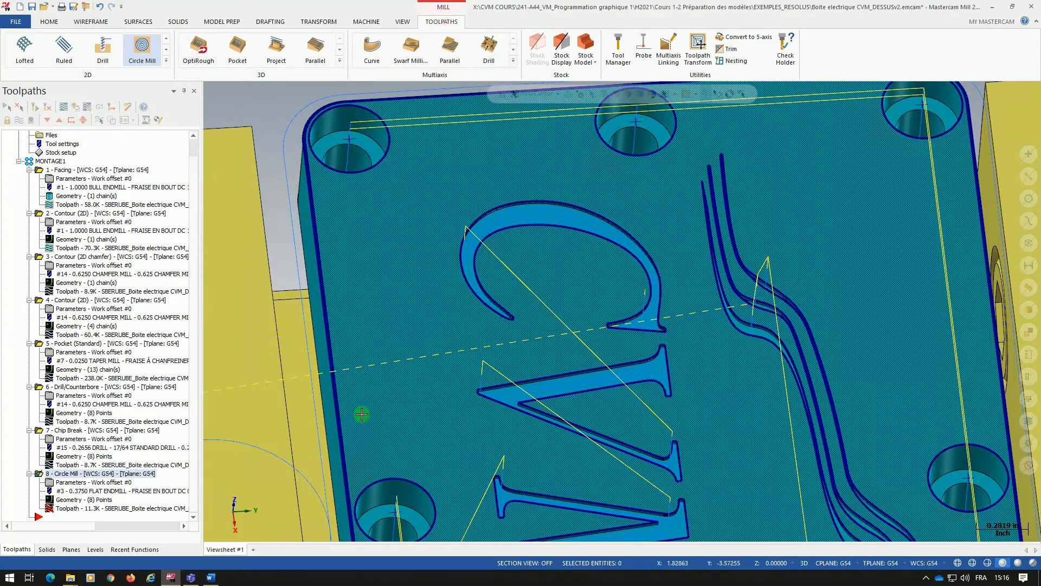
pyautogui.click(32, 108)
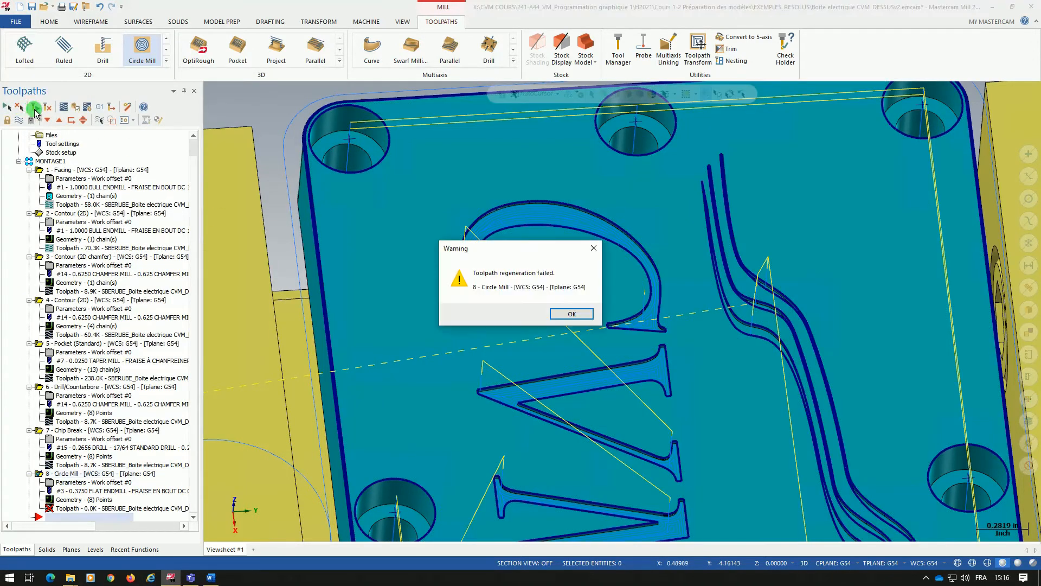
pyautogui.click(564, 316)
# Set both the roughing stepover and the minimum helix radius of the Circle Mill operation to 5% and regenerate the toolpath
pyautogui.click(107, 491)
pyautogui.click(246, 150)
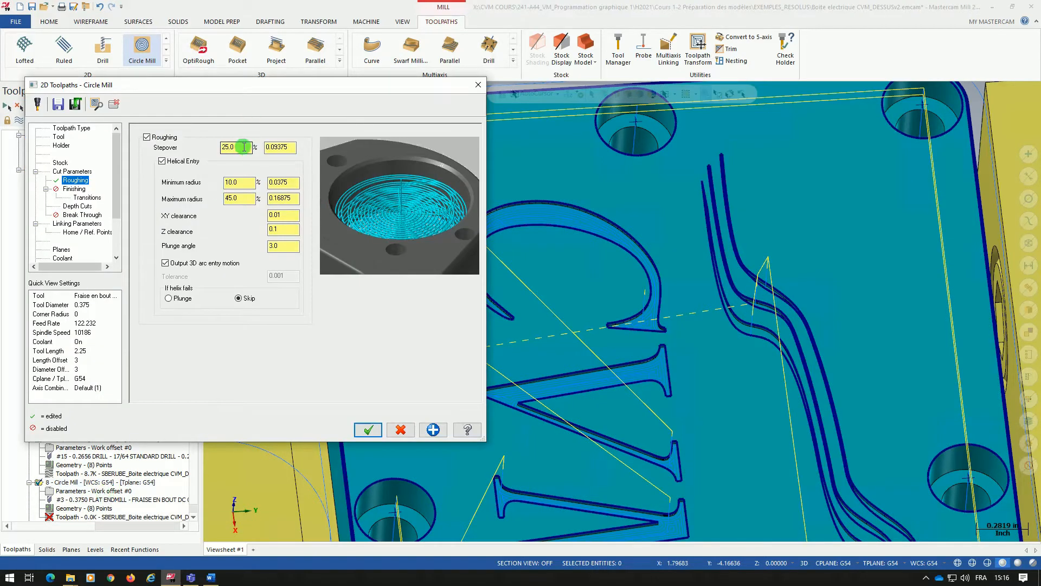
pyautogui.click(245, 146)
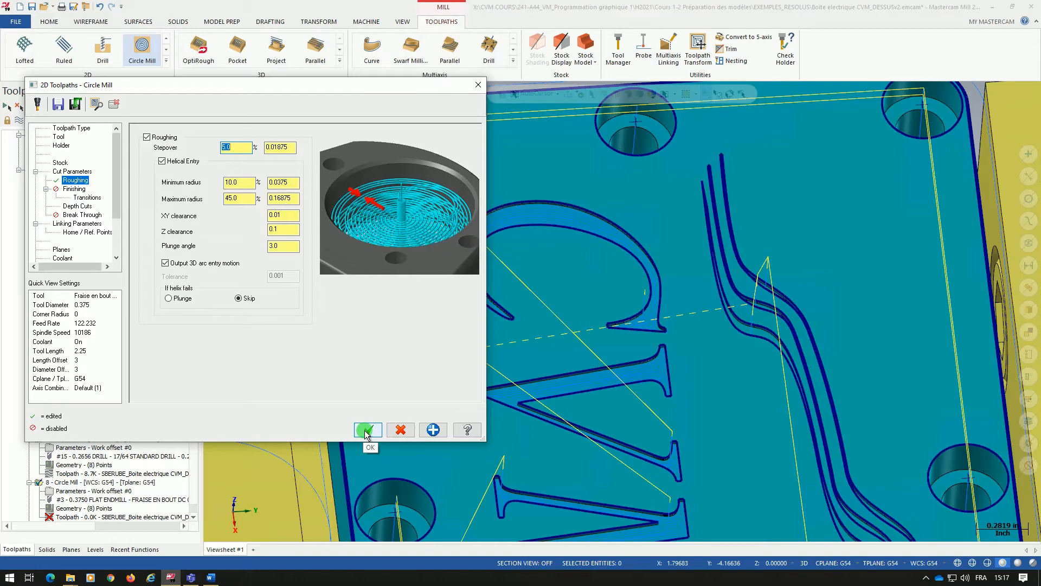
pyautogui.click(238, 182)
pyautogui.write('5')
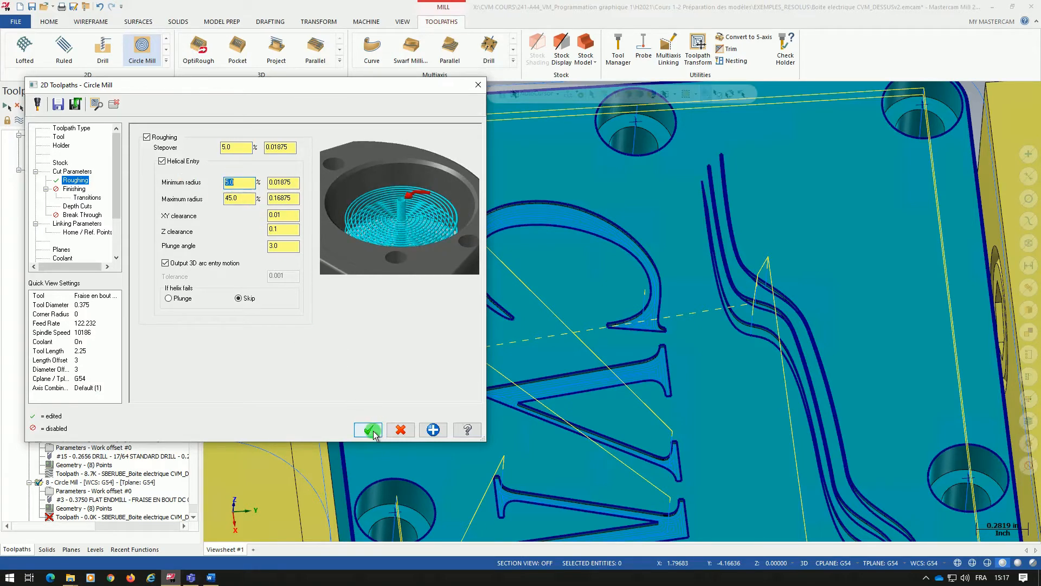
pyautogui.click(369, 430)
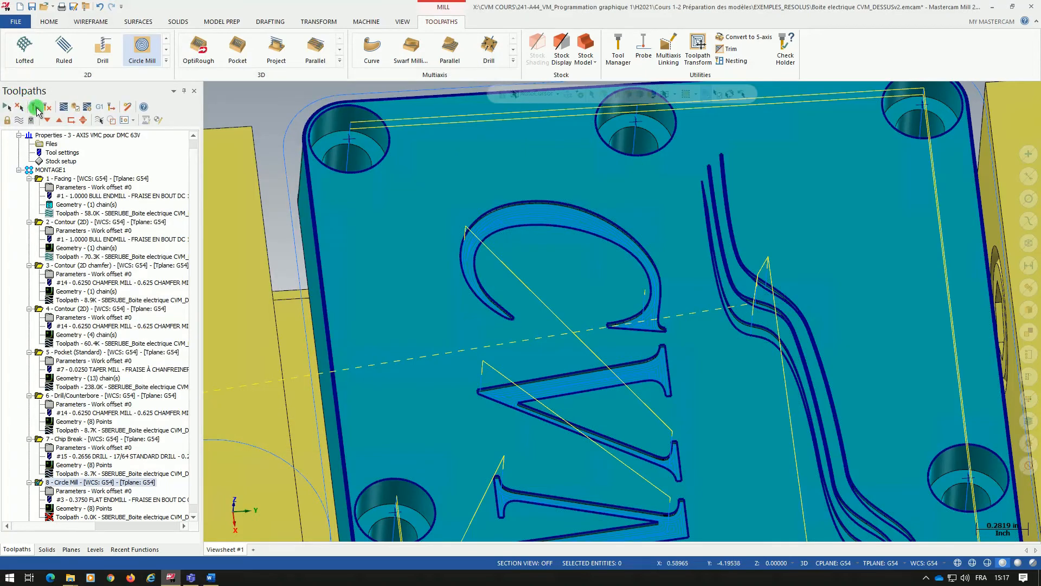
pyautogui.click(35, 106)
# Inspect the helical entry motion of the Circle Mill toolpath in the corner counterbore and across the other counterbores
pyautogui.moveTo(360, 196)
pyautogui.mouseDown(button='middle')
pyautogui.moveTo(354, 149)
pyautogui.moveTo(362, 203)
pyautogui.mouseUp(button='middle')
pyautogui.scroll(5, 344, 116)
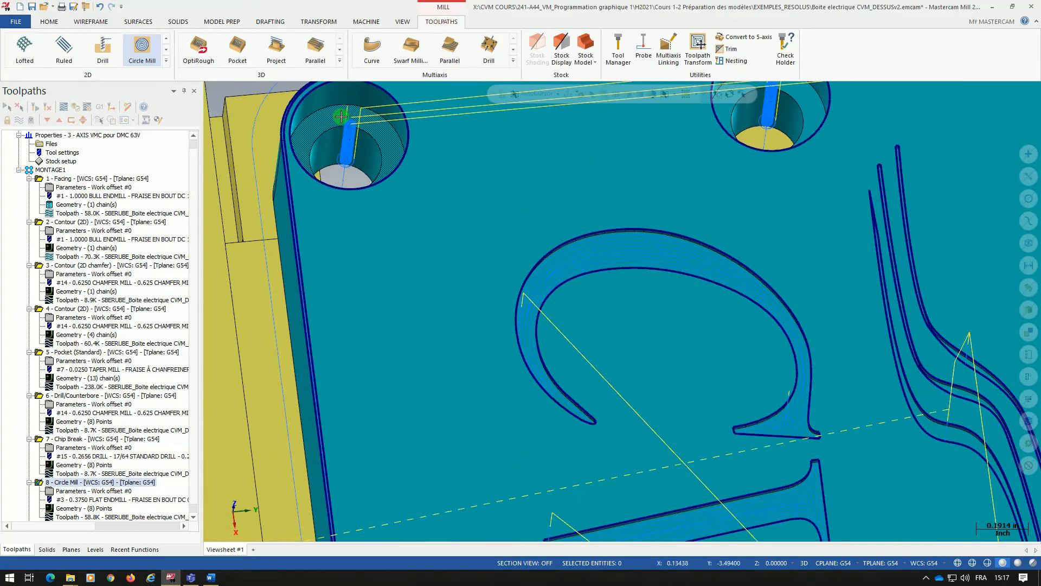
pyautogui.scroll(4, 341, 119)
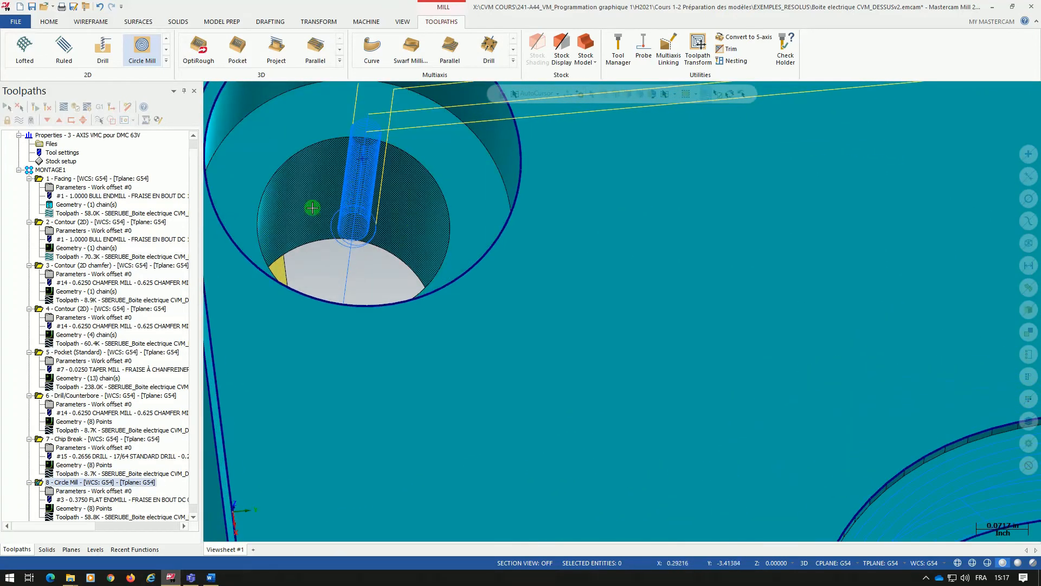
pyautogui.moveTo(383, 203)
pyautogui.mouseDown(button='middle')
pyautogui.moveTo(362, 215)
pyautogui.moveTo(368, 236)
pyautogui.mouseUp(button='middle')
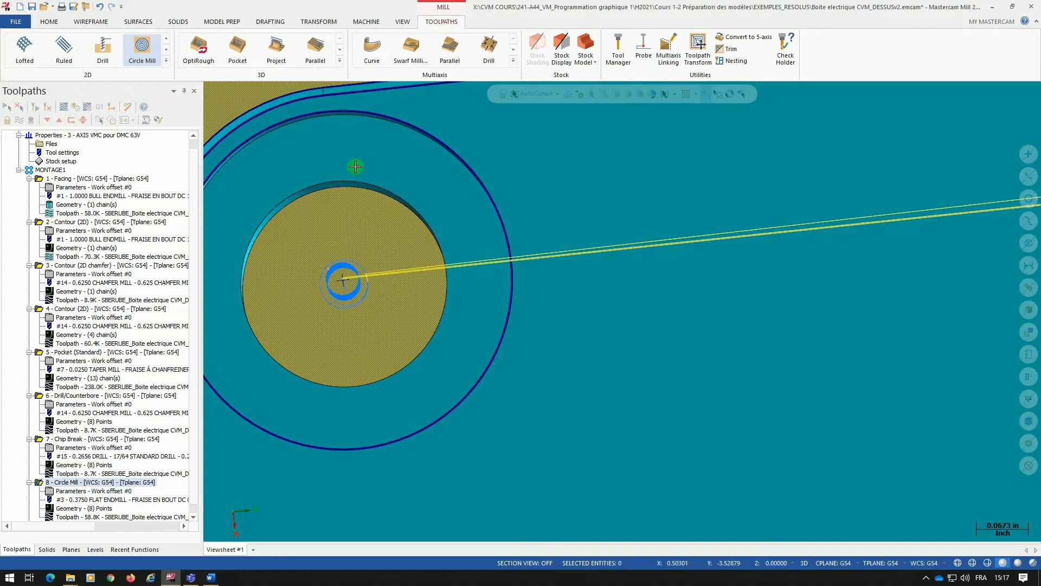
pyautogui.moveTo(357, 209)
pyautogui.mouseDown(button='middle')
pyautogui.moveTo(364, 232)
pyautogui.moveTo(357, 209)
pyautogui.mouseUp(button='middle')
pyautogui.scroll(-5, 354, 210)
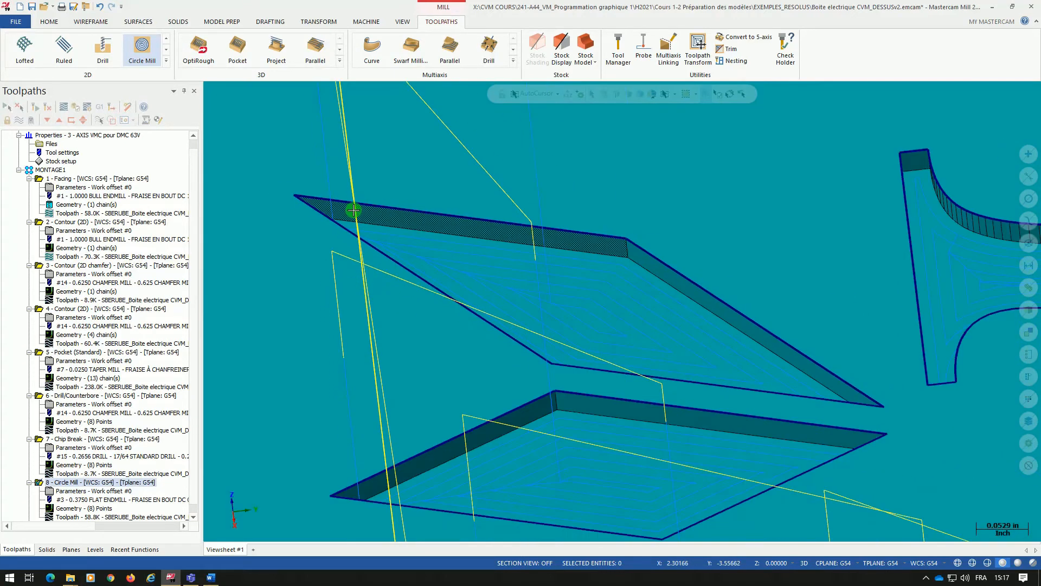
pyautogui.scroll(-2, 353, 210)
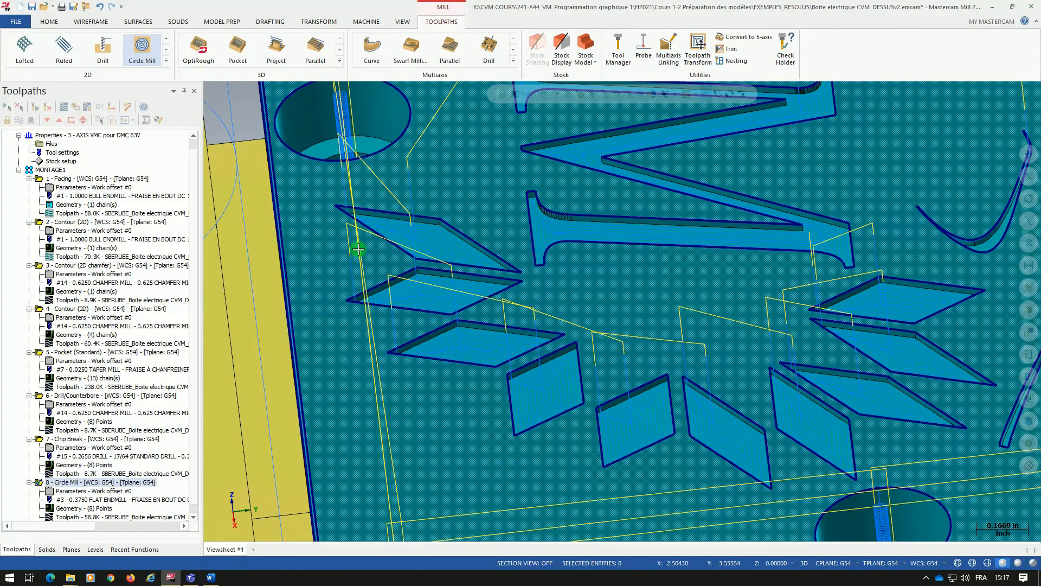
pyautogui.moveTo(331, 231); pyautogui.dragTo(398, 161, button='middle')
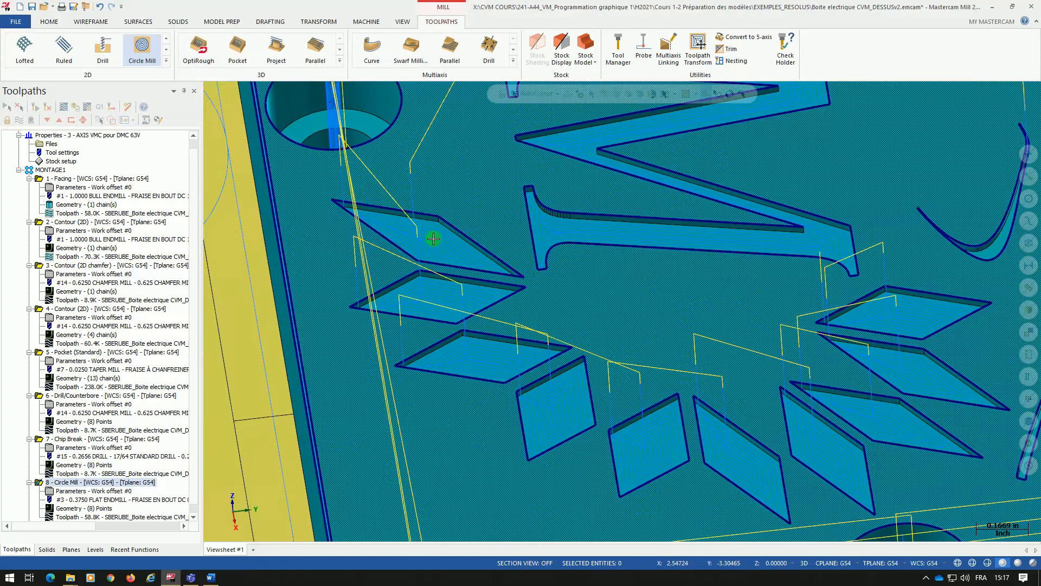
pyautogui.scroll(1, 430, 238)
pyautogui.scroll(-10, 434, 255)
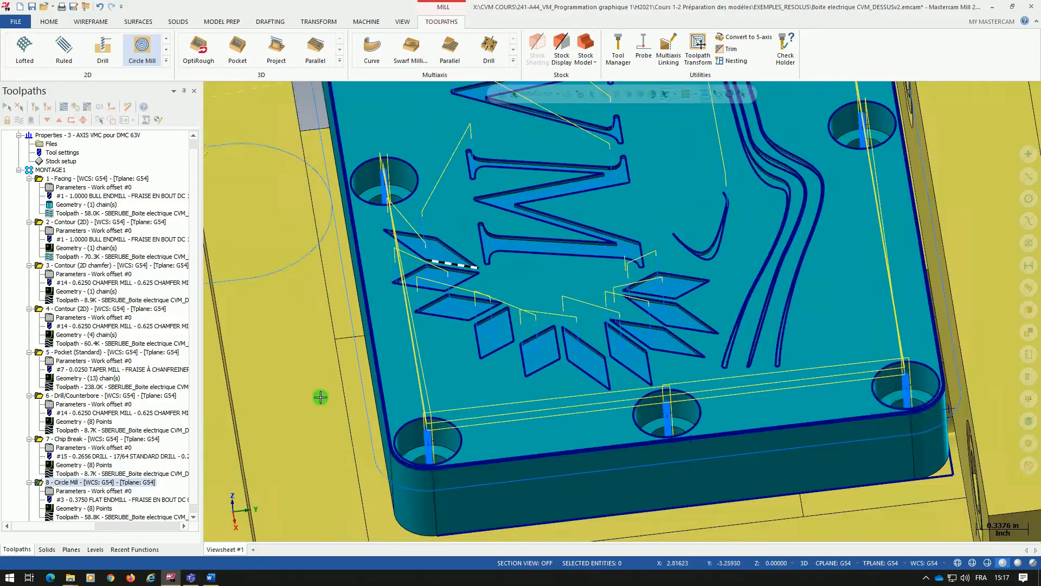
pyautogui.scroll(-1, 193, 497)
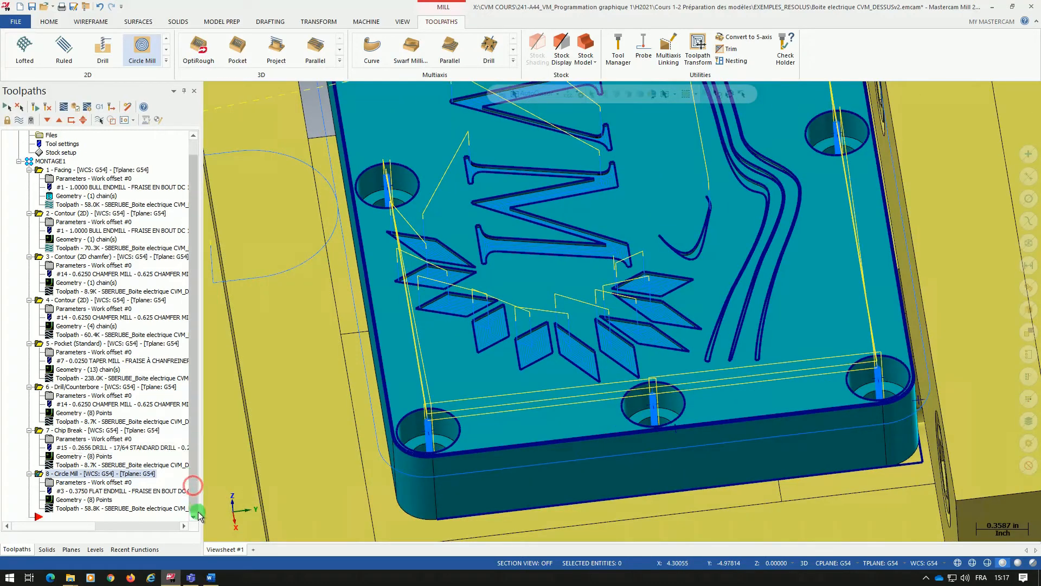
# Try a minimum helix radius of 7% for the Circle Mill roughing and regenerate the toolpath
pyautogui.click(86, 486)
pyautogui.click(238, 147)
pyautogui.click(199, 142)
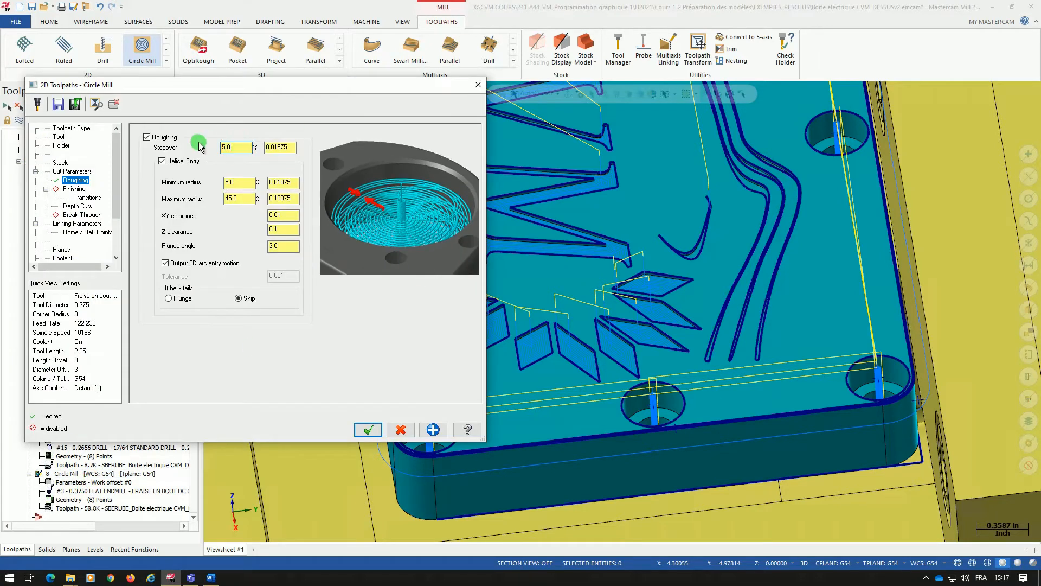
pyautogui.click(233, 183)
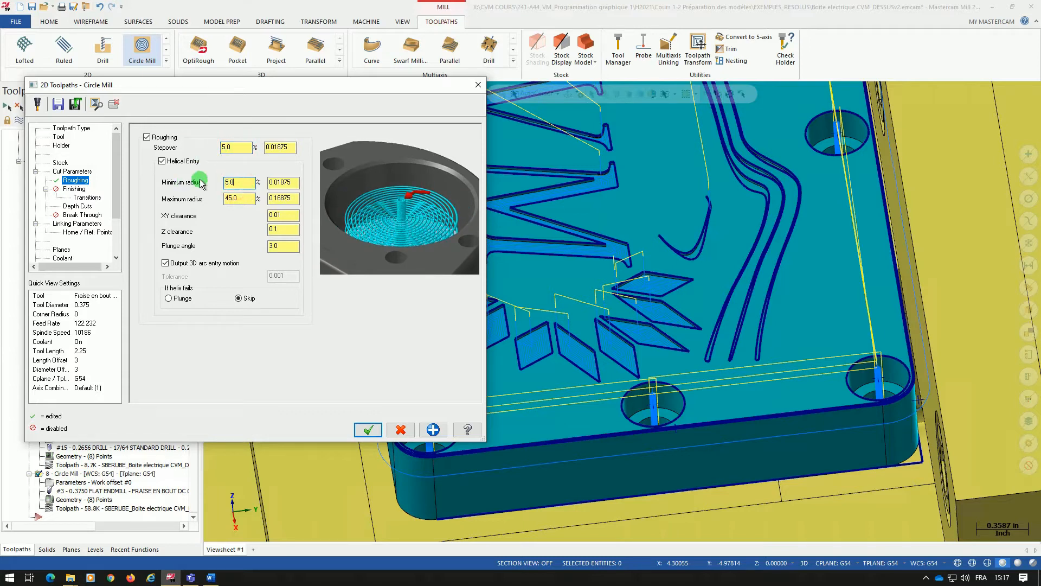
pyautogui.moveTo(242, 183); pyautogui.dragTo(199, 179)
pyautogui.click(368, 429)
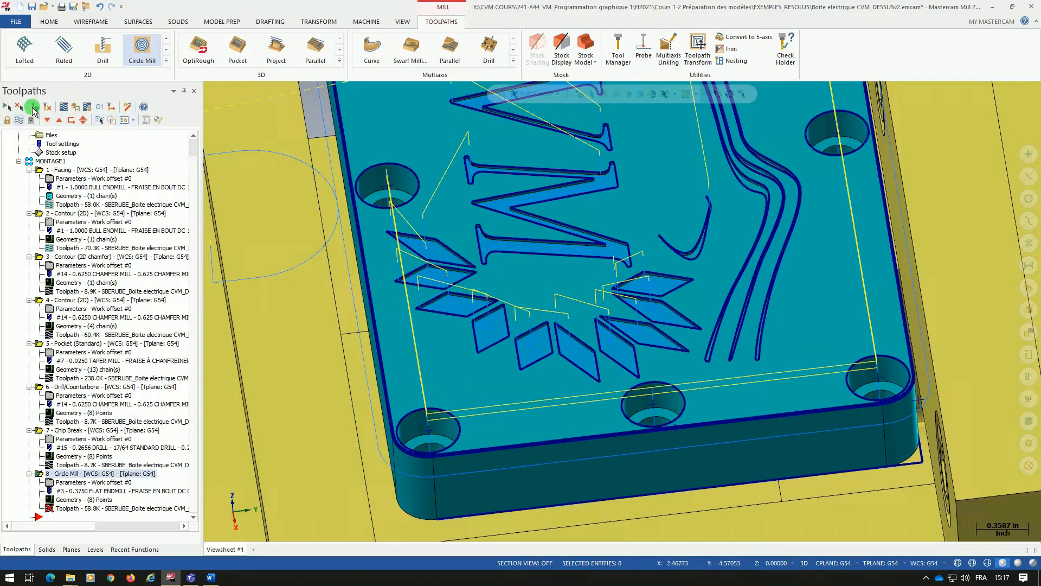
pyautogui.click(33, 109)
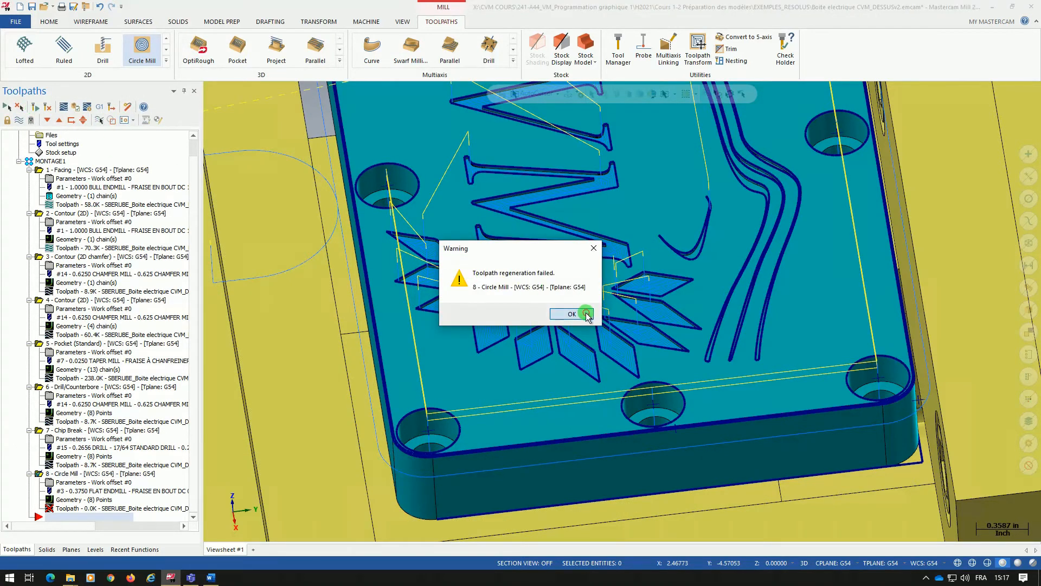
pyautogui.click(586, 314)
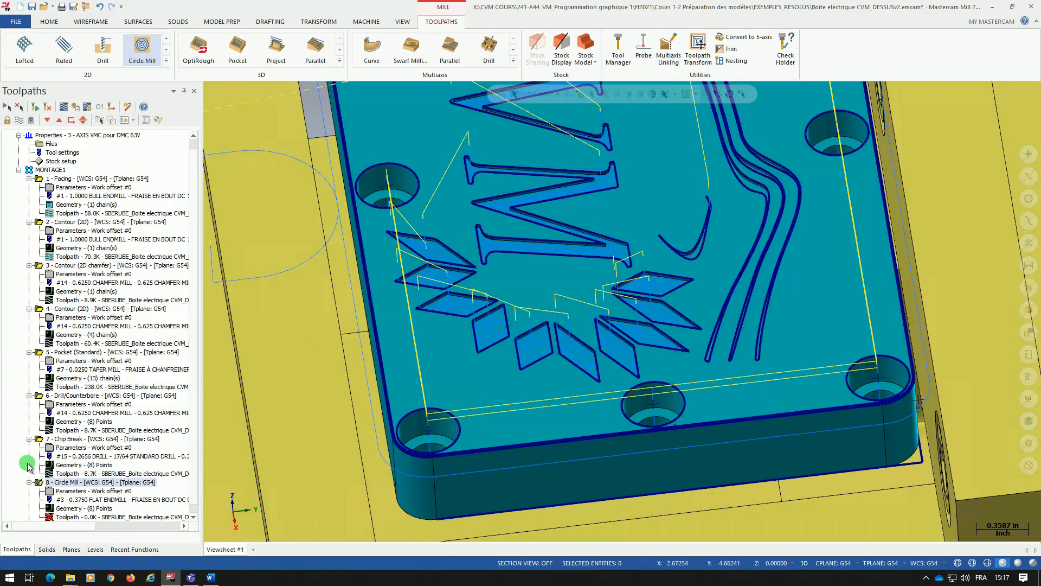
# Set the Circle Mill minimum helix radius back to 5% and regenerate the toolpath
pyautogui.click(92, 491)
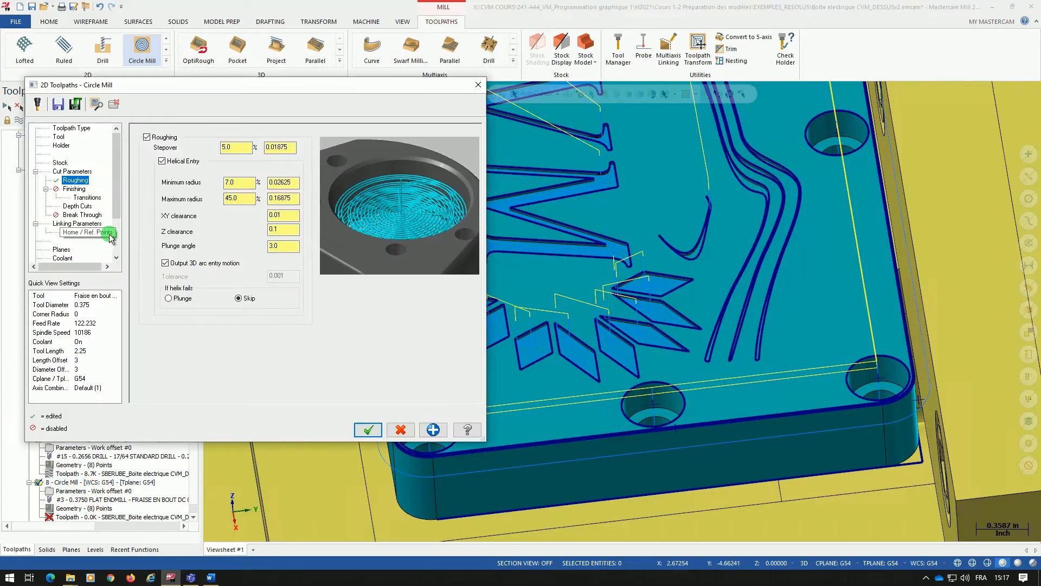
pyautogui.click(230, 183)
pyautogui.doubleClick(235, 183)
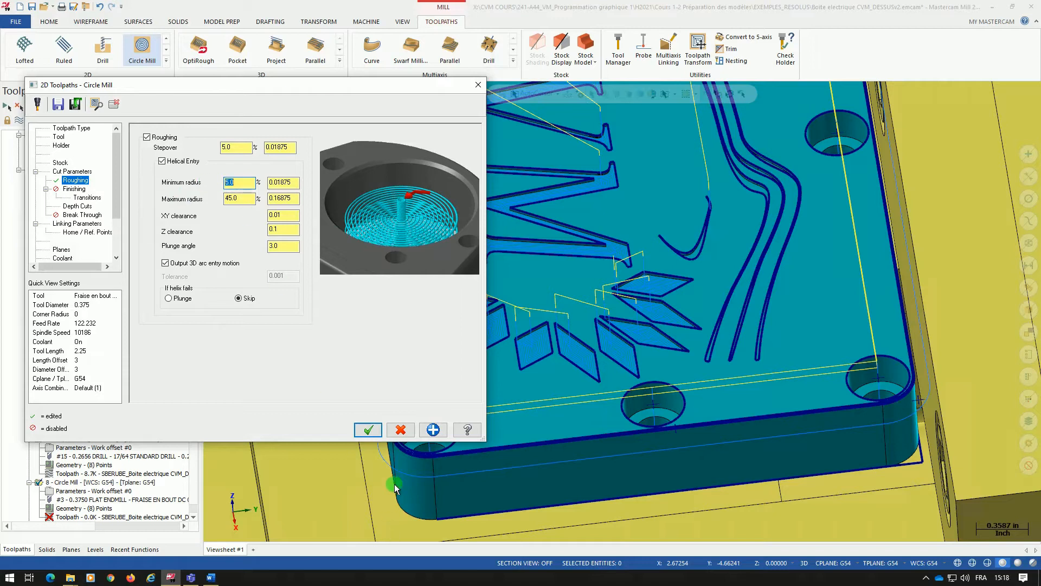
pyautogui.click(368, 429)
pyautogui.click(28, 93)
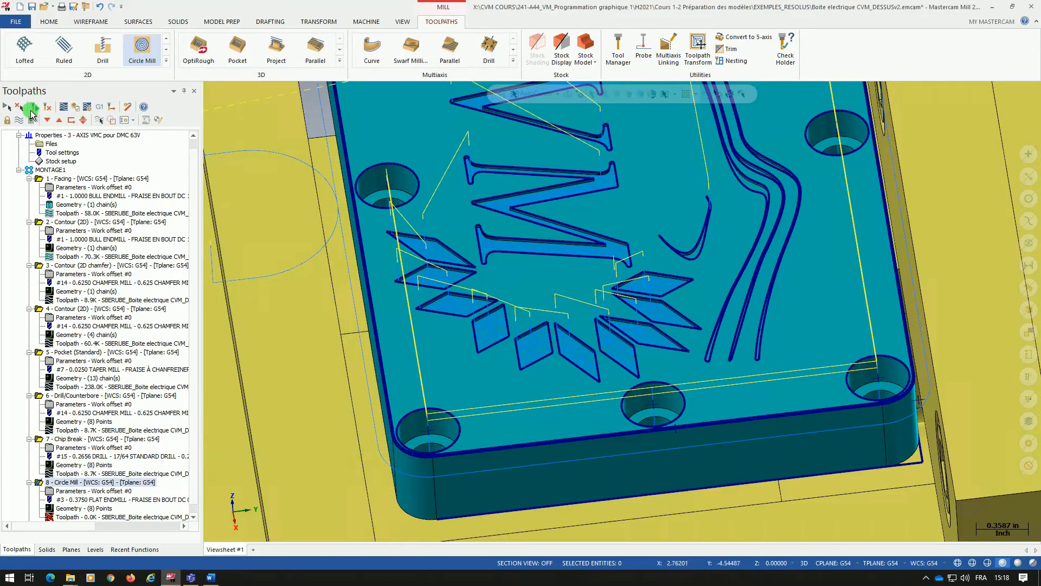
pyautogui.click(250, 452)
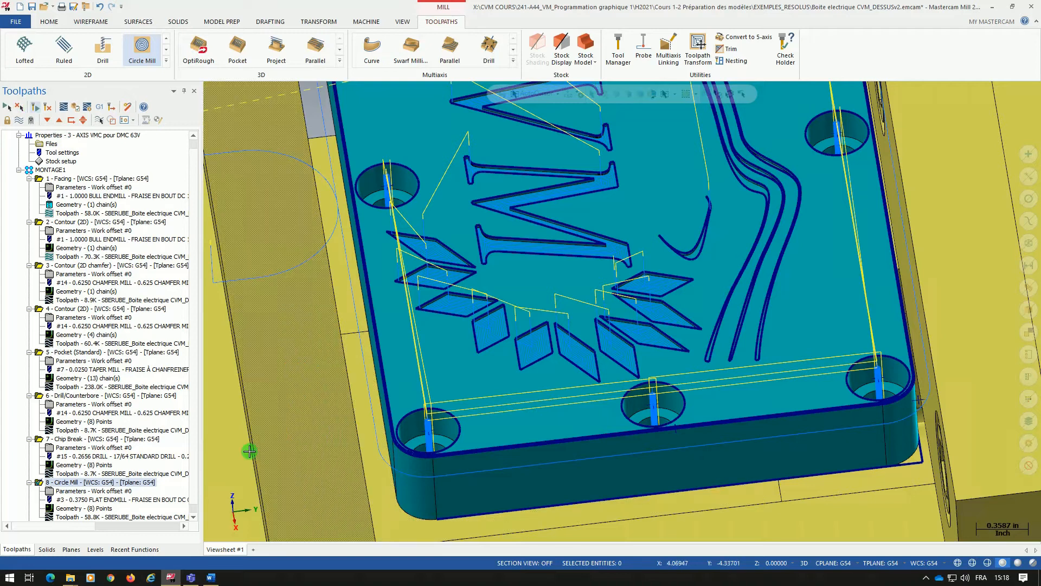
# Start a Helix Bore toolpath on the eight counterbore holes
pyautogui.click(78, 485)
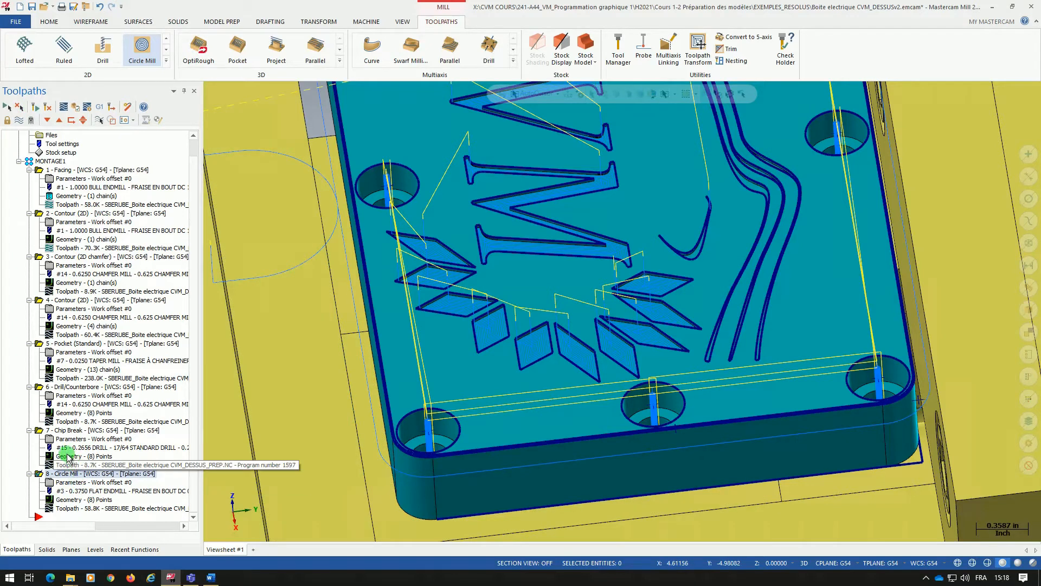
pyautogui.click(165, 49)
pyautogui.click(28, 50)
pyautogui.click(108, 201)
pyautogui.click(178, 114)
pyautogui.click(182, 203)
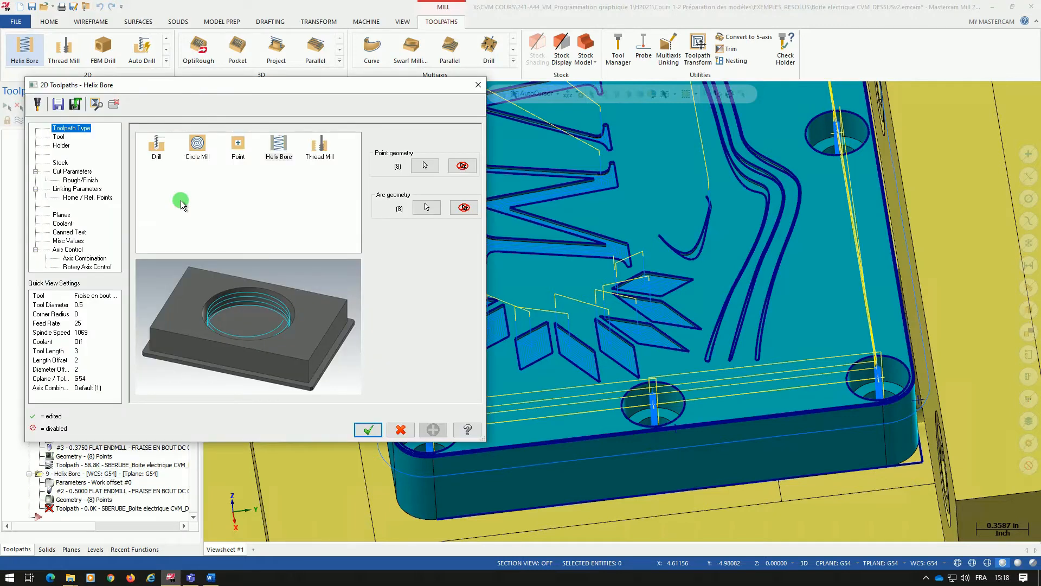
# Check the Helix Bore point and arc geometry and select tool 3, the 0.375 flat endmill
pyautogui.click(404, 163)
pyautogui.click(393, 214)
pyautogui.click(320, 203)
pyautogui.click(59, 137)
pyautogui.click(241, 167)
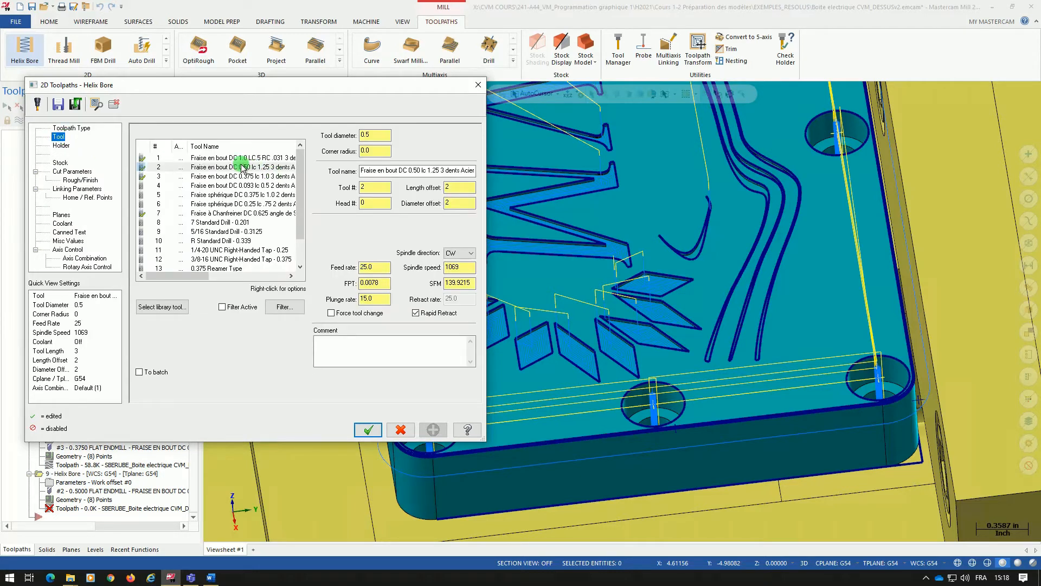
pyautogui.click(239, 177)
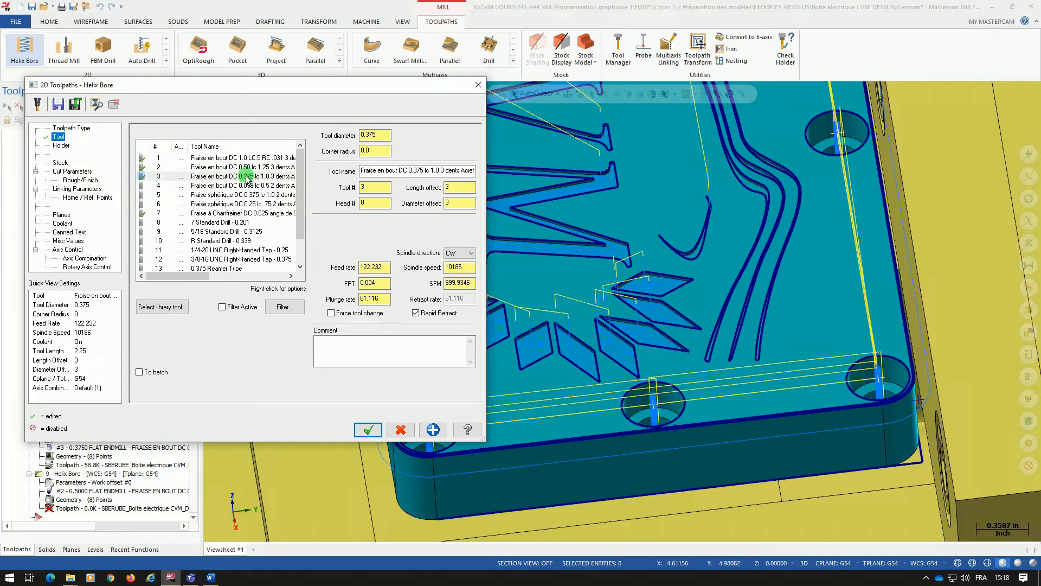
# Set the Helix Bore stock to leave on walls and floors to 0.0 and open the Rough/Finish settings
pyautogui.click(61, 162)
pyautogui.click(71, 171)
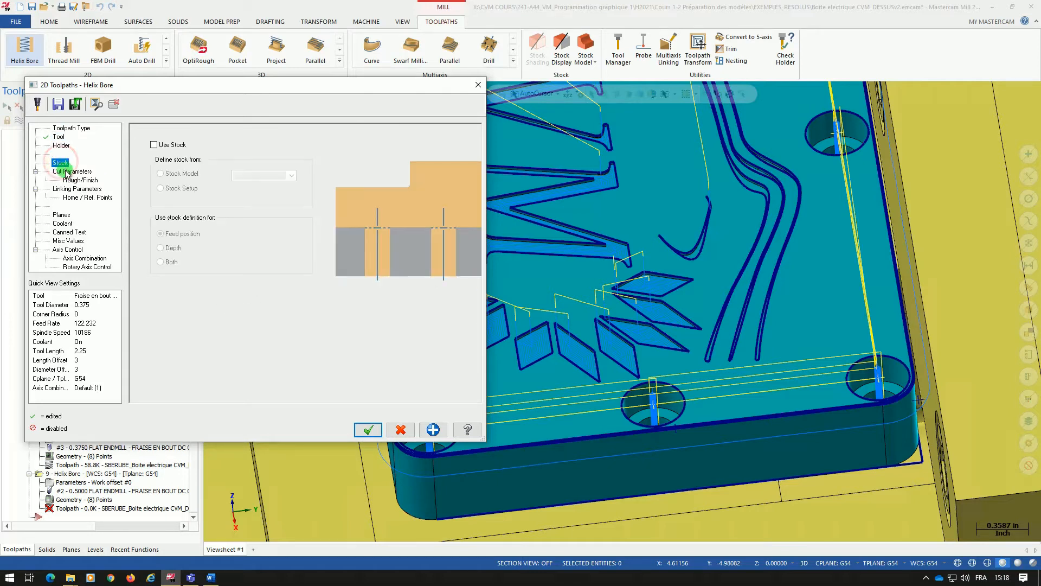
pyautogui.click(424, 332)
pyautogui.write('0')
pyautogui.moveTo(457, 348); pyautogui.dragTo(414, 344)
pyautogui.write('0')
pyautogui.click(441, 333)
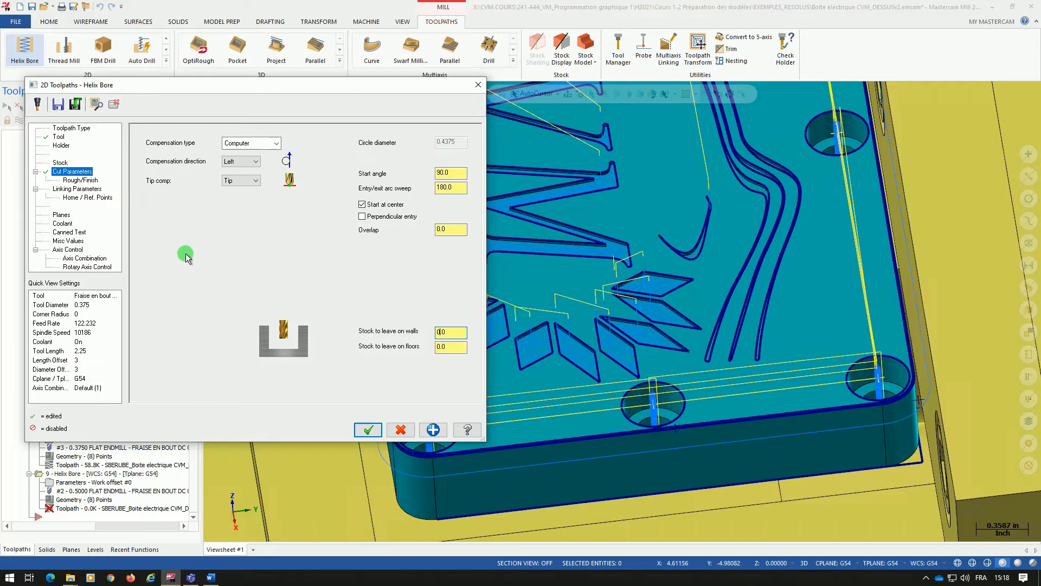
pyautogui.click(81, 180)
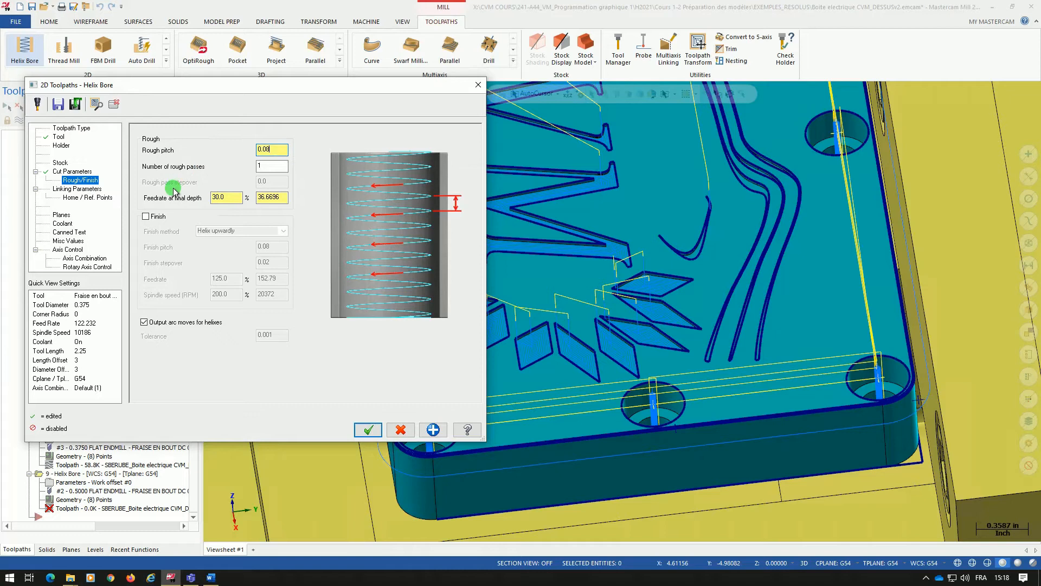
# Set the Helix Bore rough pitch to 0.1
pyautogui.click(275, 155)
pyautogui.doubleClick(259, 150)
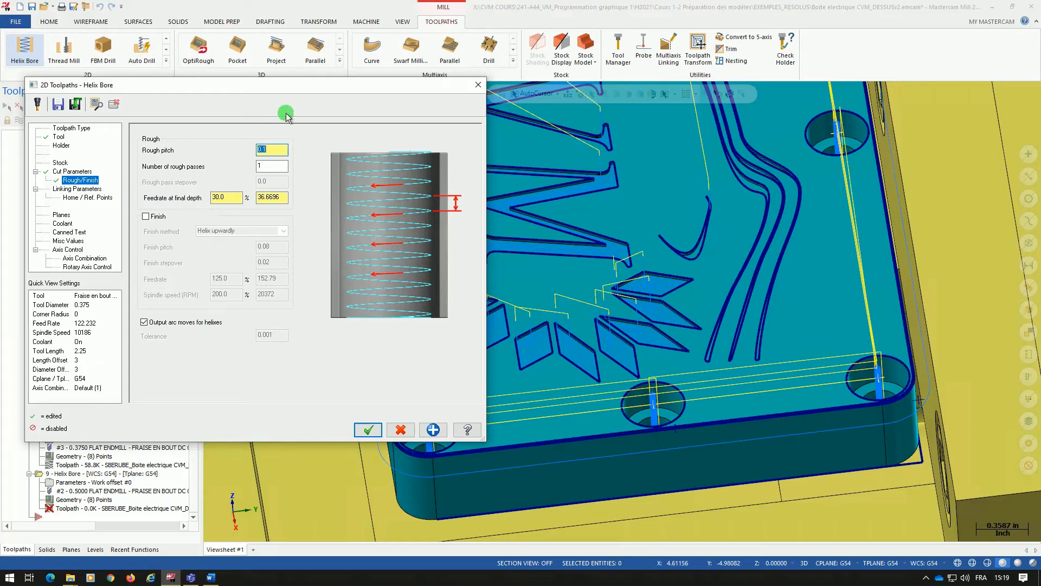
pyautogui.click(226, 197)
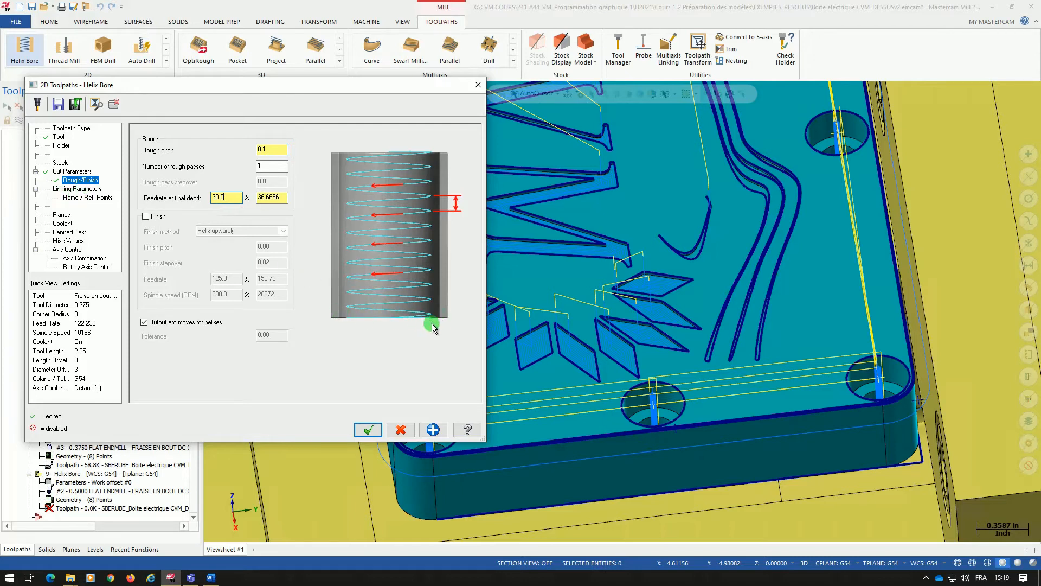
# Set the Helix Bore top of stock to 0.935 and depth to 0.685 from the counterbore geometry, and generate the toolpath
pyautogui.click(80, 189)
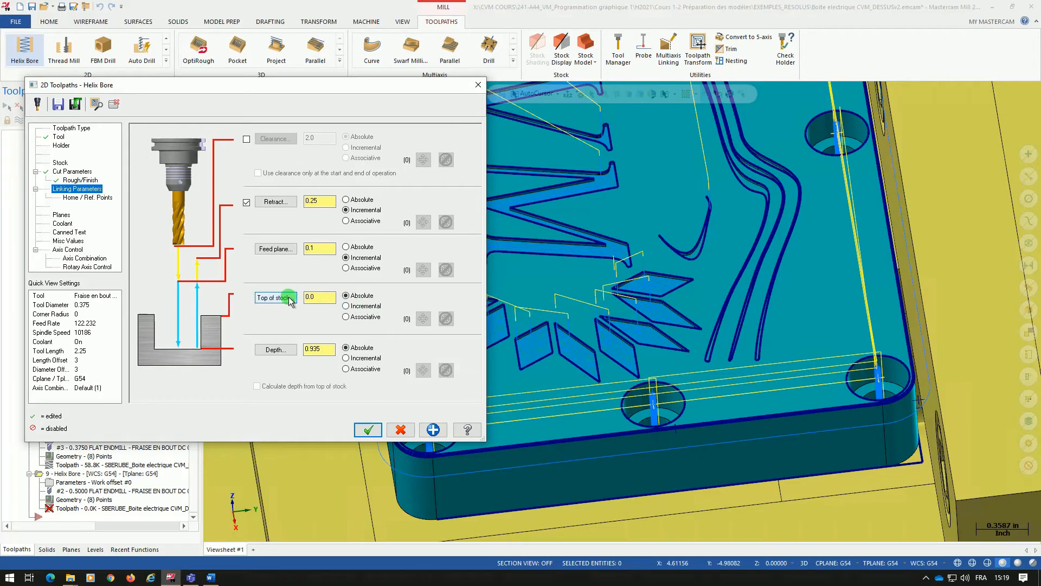
pyautogui.click(275, 297)
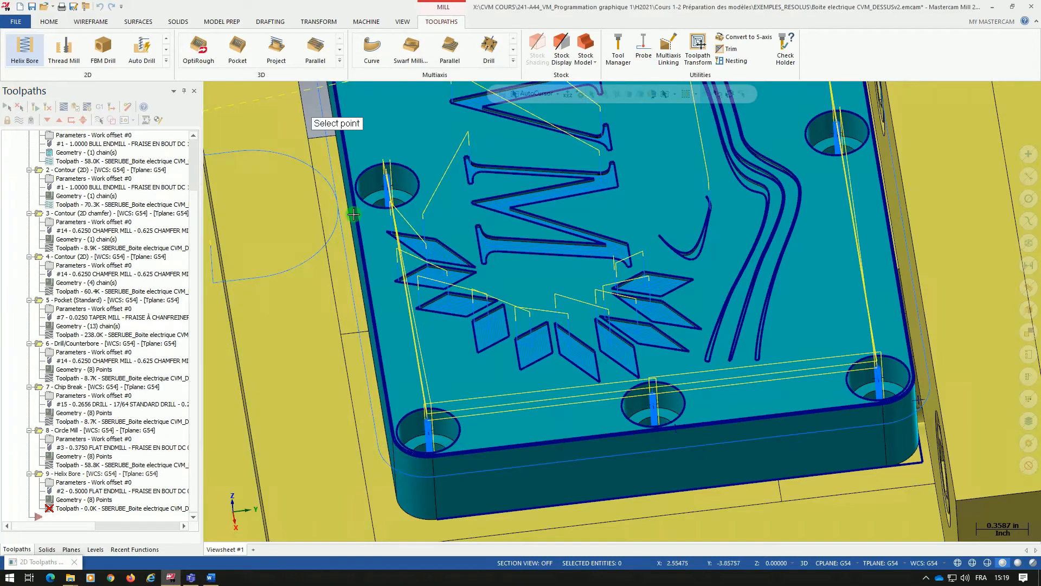
pyautogui.click(418, 174)
pyautogui.click(286, 350)
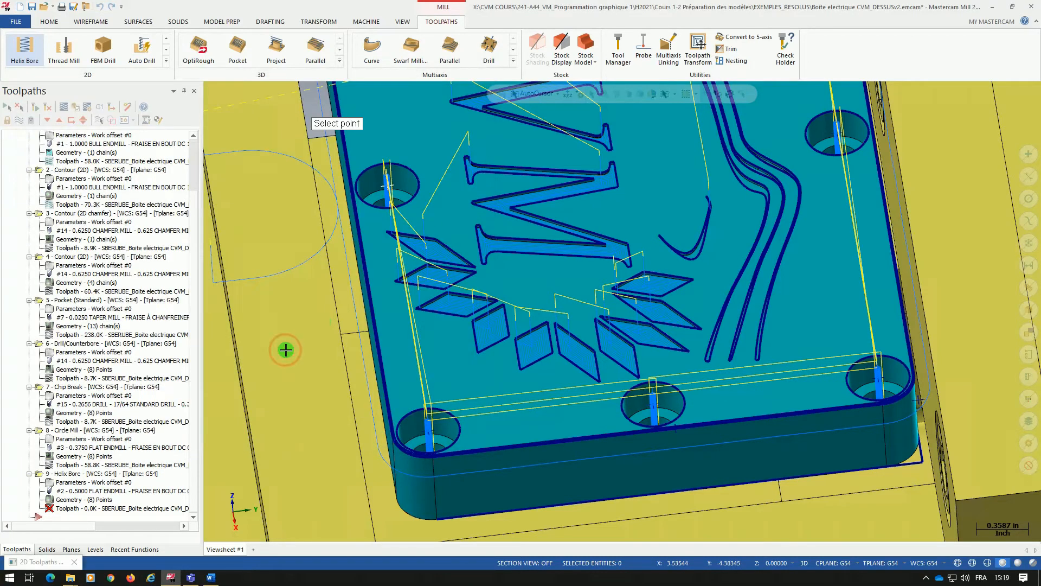
pyautogui.click(412, 196)
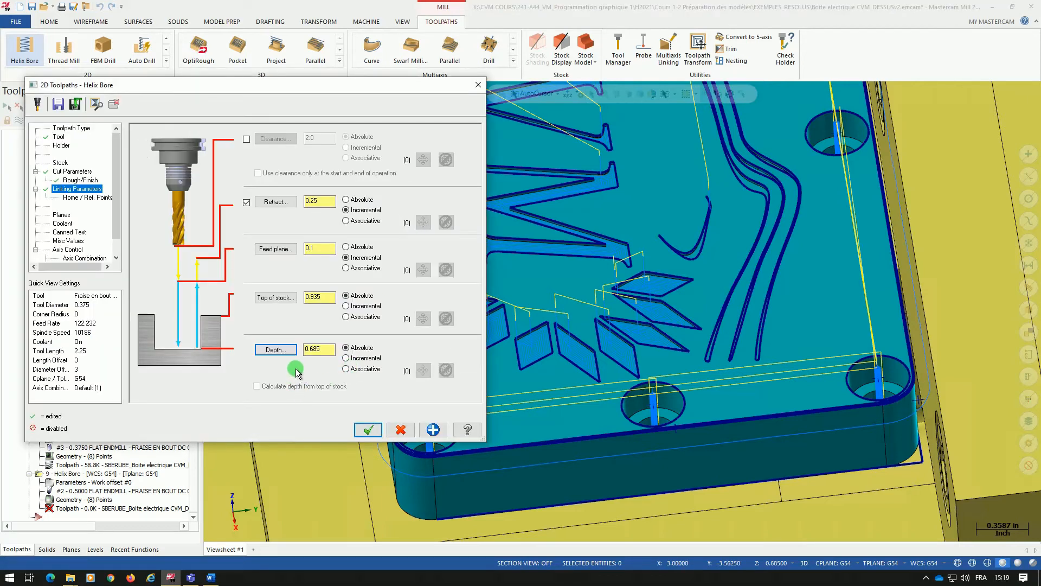
pyautogui.click(368, 430)
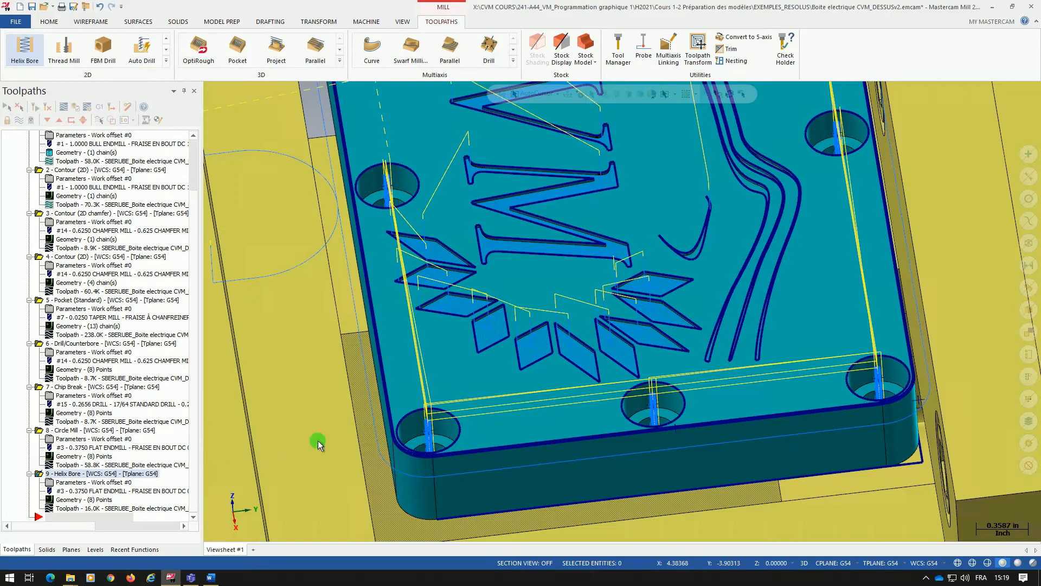
# Hide the Circle Mill toolpath display and examine the Helix Bore path inside one counterbore
pyautogui.click(76, 431)
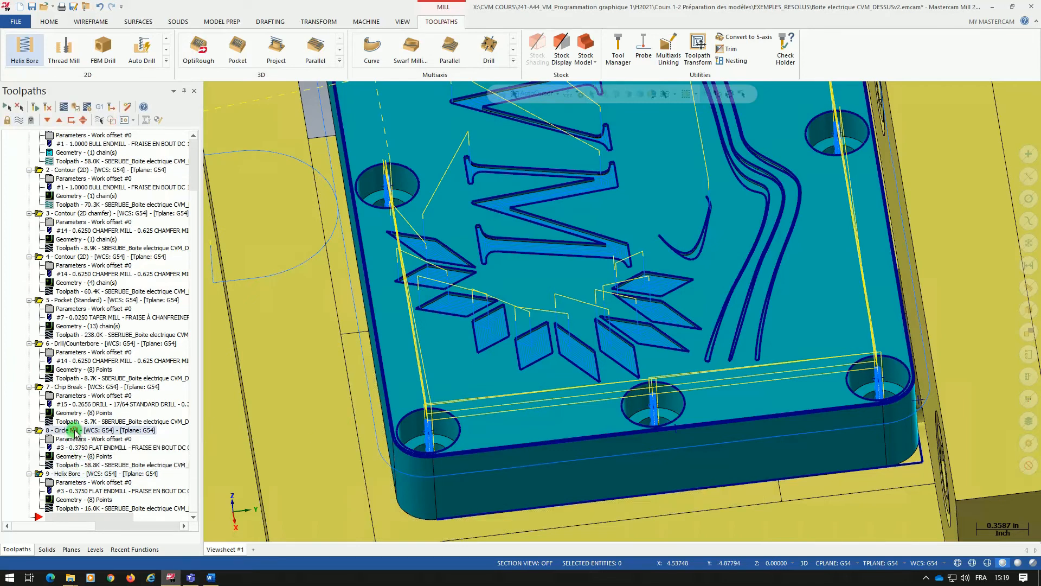
pyautogui.click(19, 121)
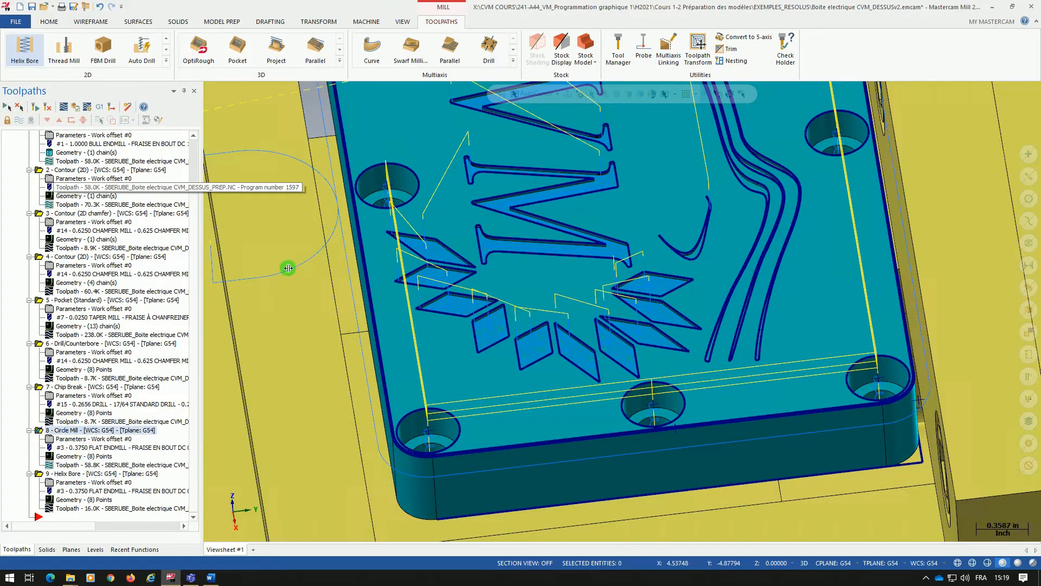
pyautogui.click(391, 240)
pyautogui.moveTo(390, 240); pyautogui.dragTo(374, 219, button='middle')
pyautogui.scroll(3, 374, 219)
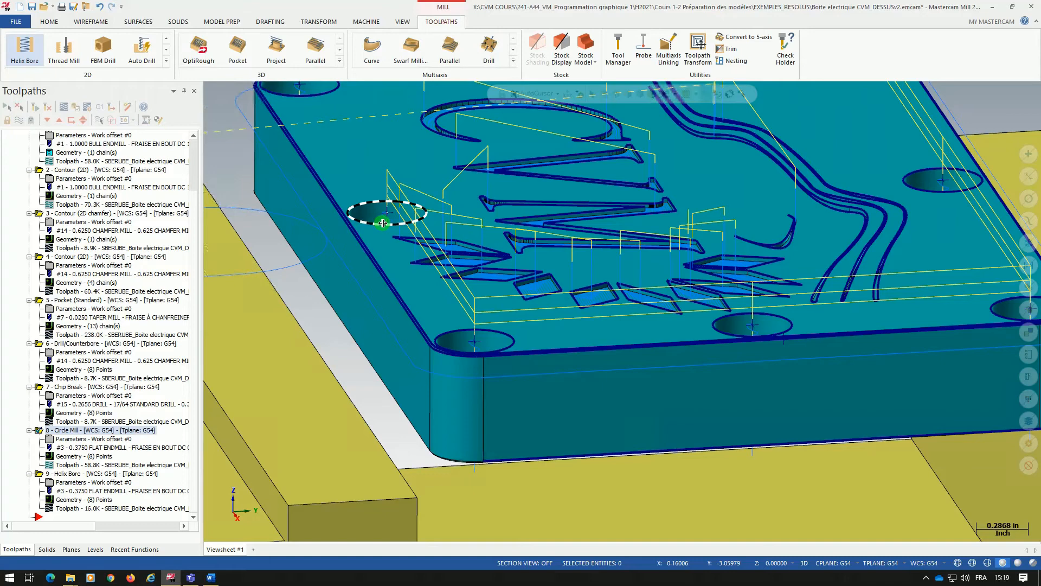
pyautogui.scroll(5, 383, 223)
pyautogui.scroll(4, 379, 301)
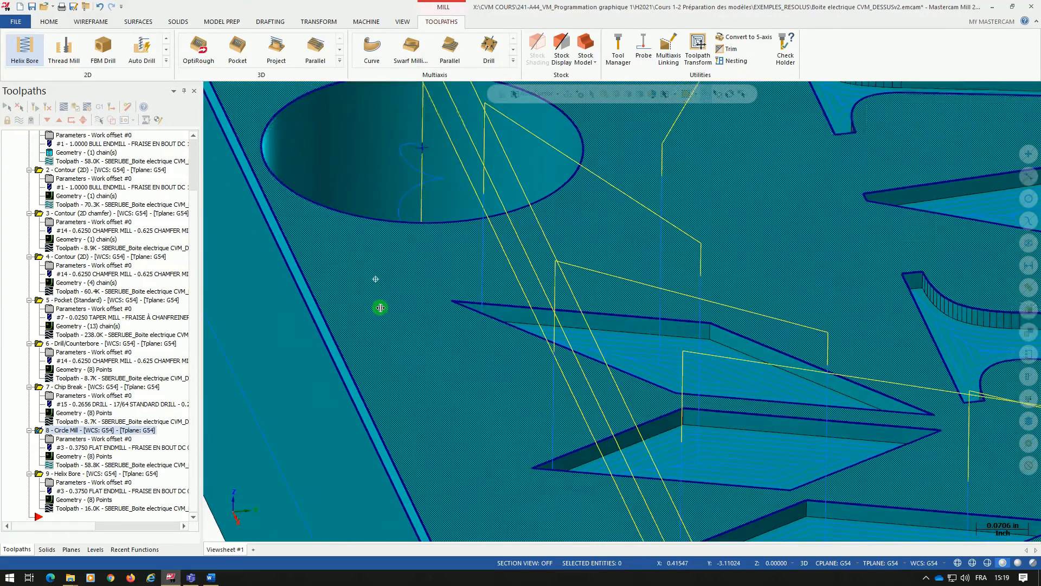
pyautogui.scroll(1, 380, 308)
pyautogui.scroll(1, 381, 326)
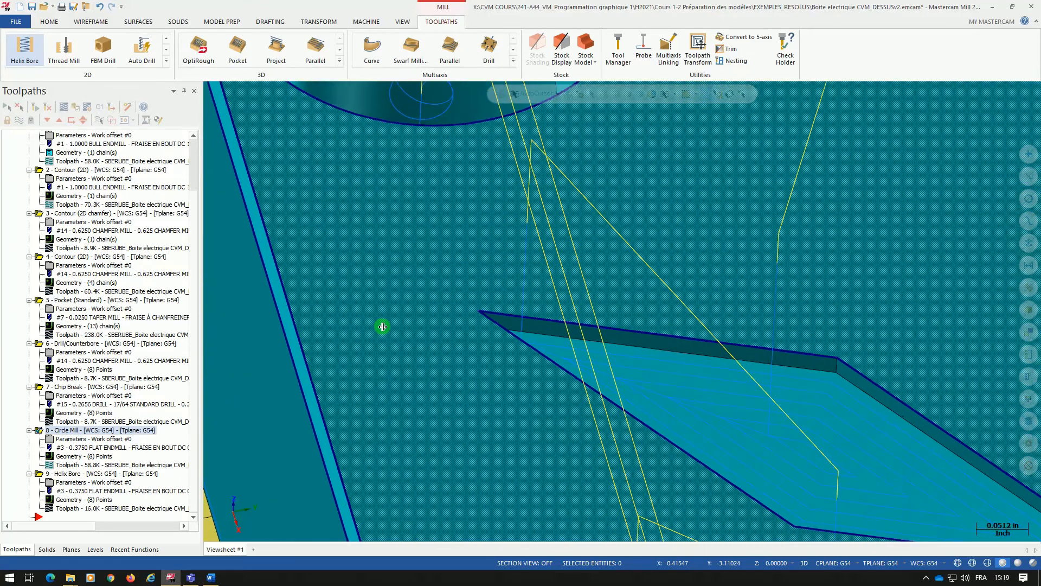
pyautogui.scroll(-8, 379, 325)
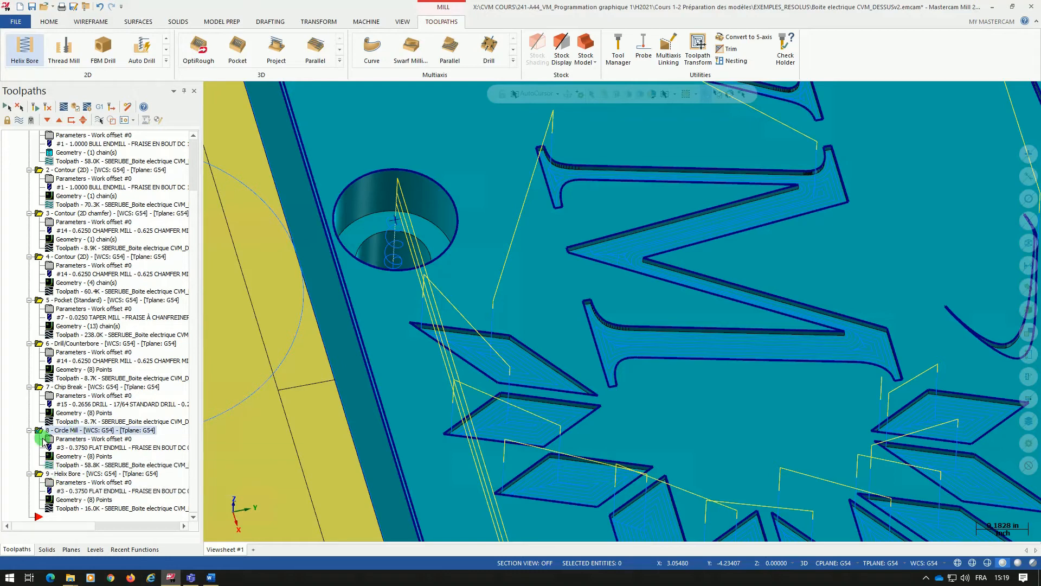
# Turn off posting for the Circle Mill operation
pyautogui.click(30, 7)
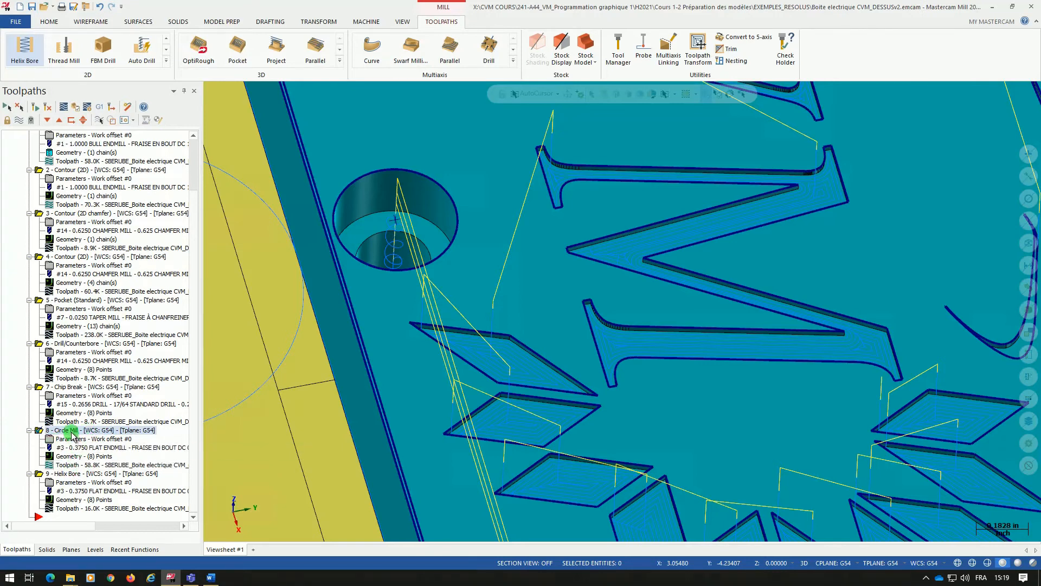
pyautogui.click(32, 122)
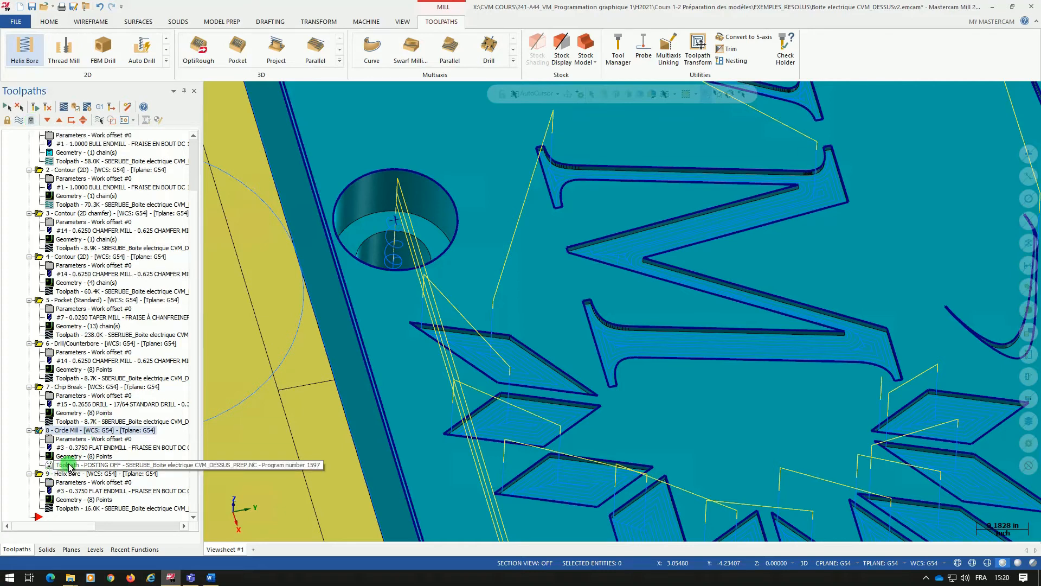
pyautogui.click(103, 465)
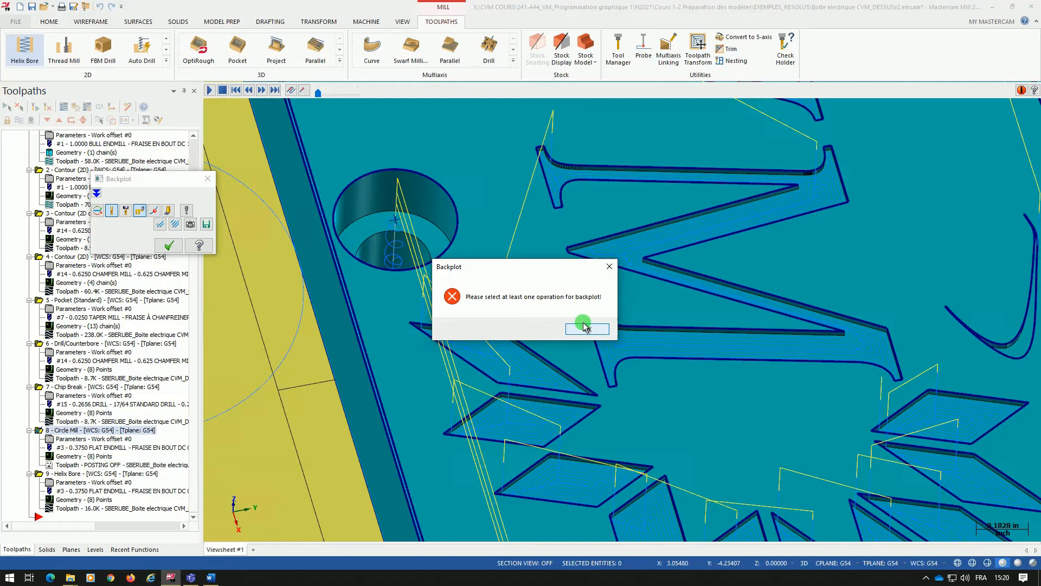
pyautogui.click(585, 327)
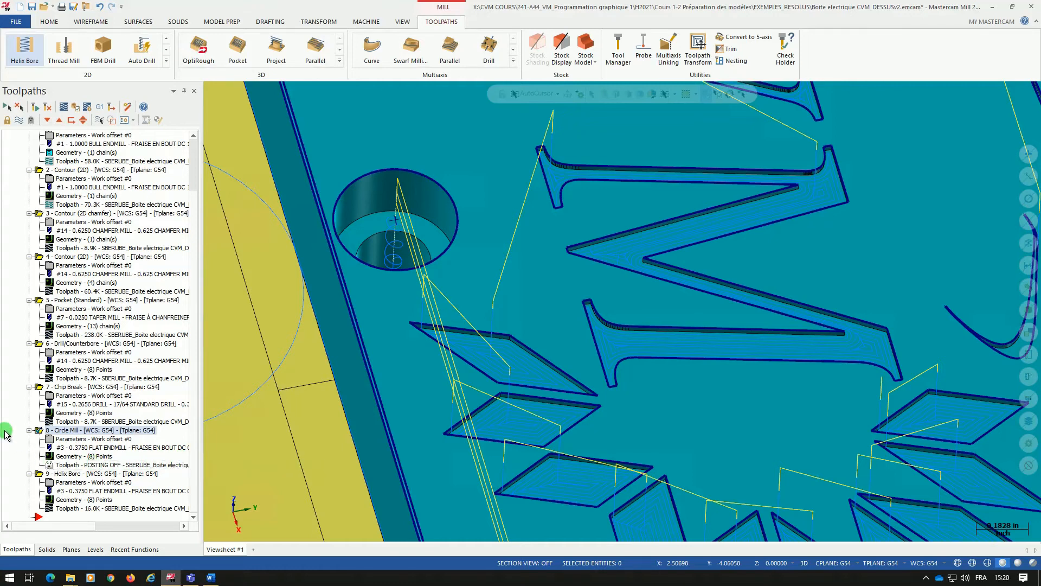
# Save the part file, open only the Helix Bore operation in Mastercam Simulator and verify it through to the end
pyautogui.click(90, 474)
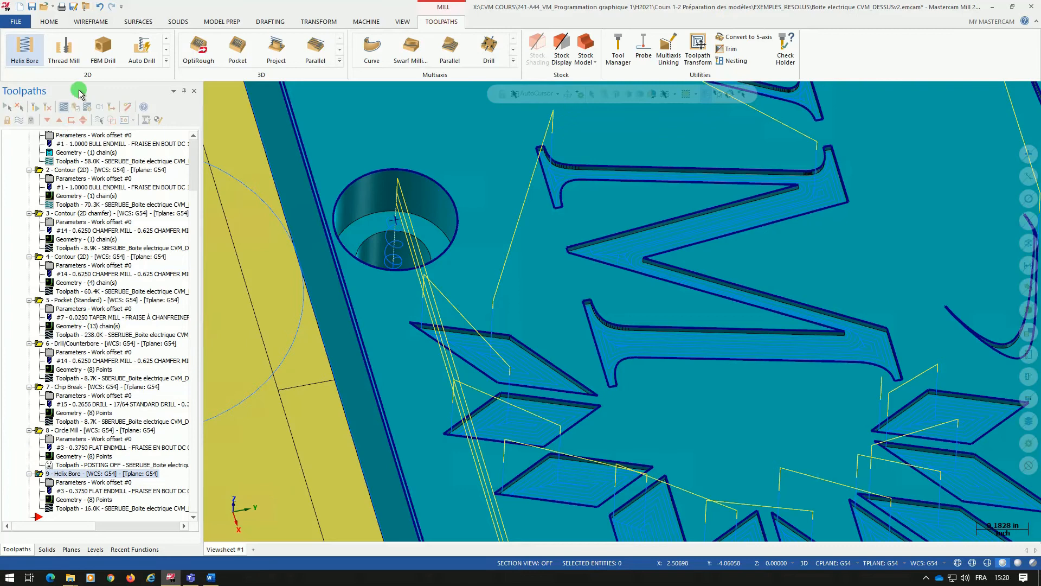
pyautogui.click(32, 7)
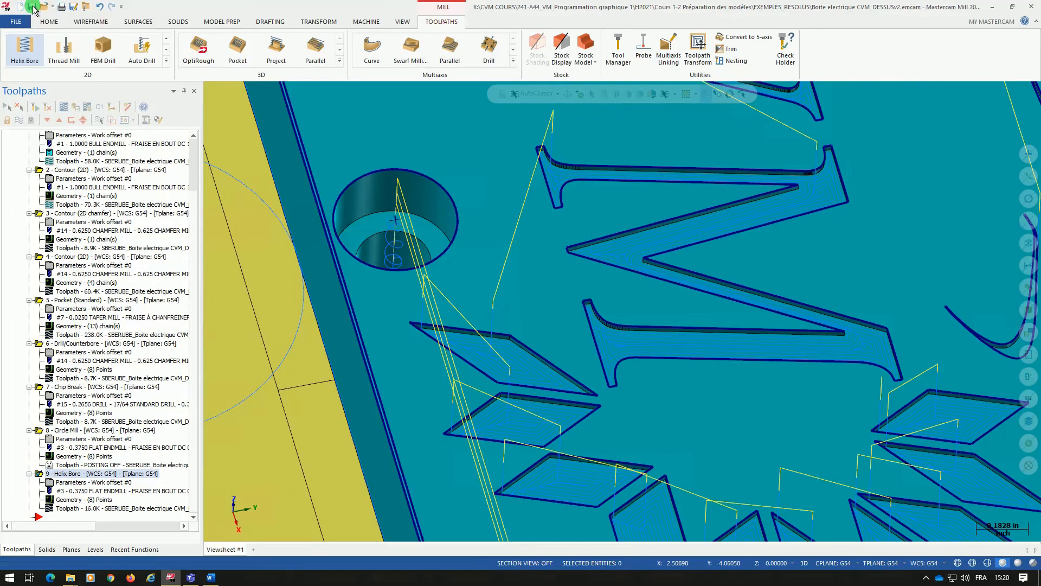
pyautogui.click(74, 108)
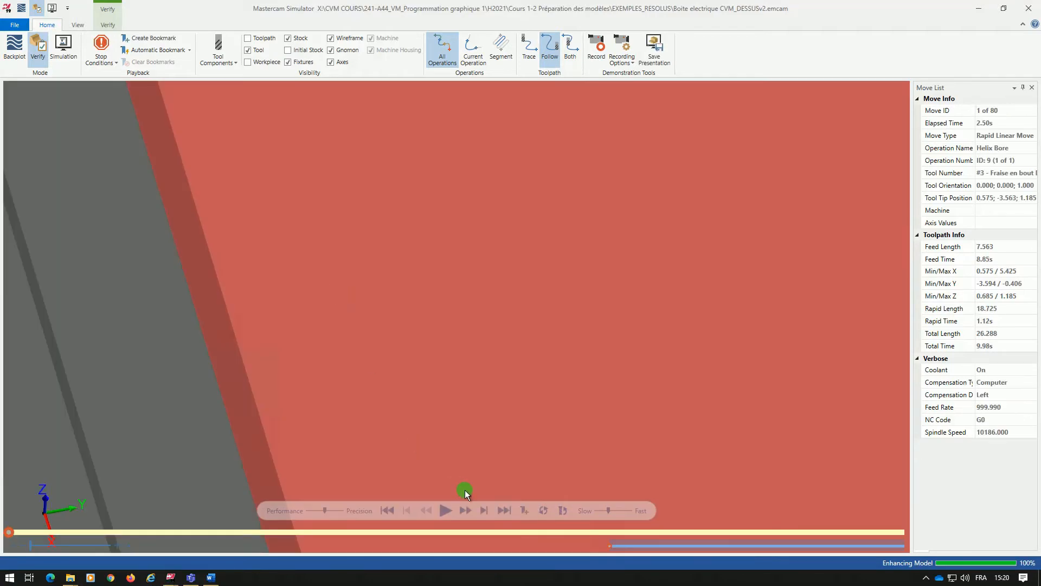
pyautogui.scroll(-5, 440, 396)
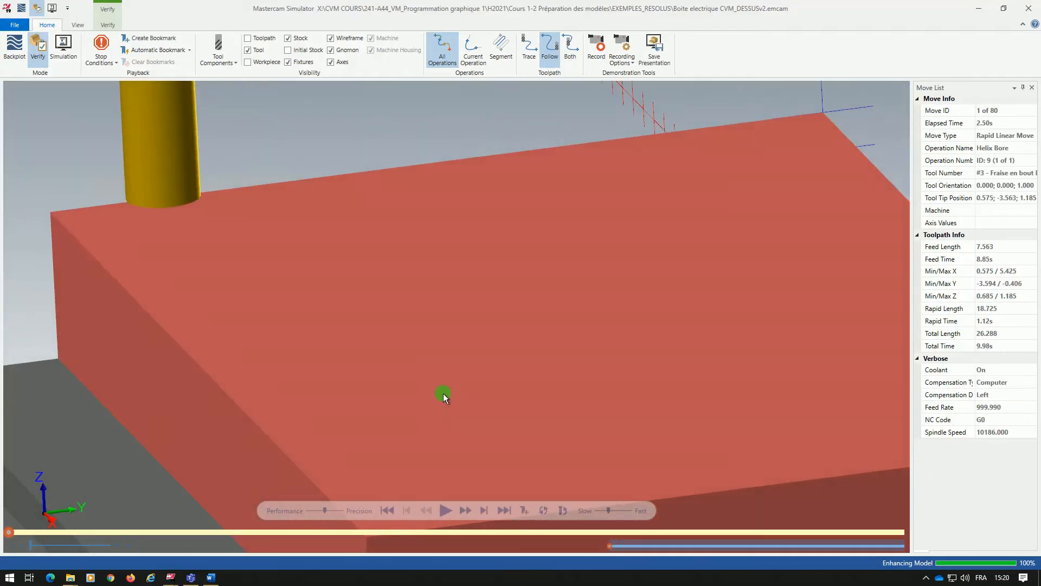
pyautogui.click(486, 510)
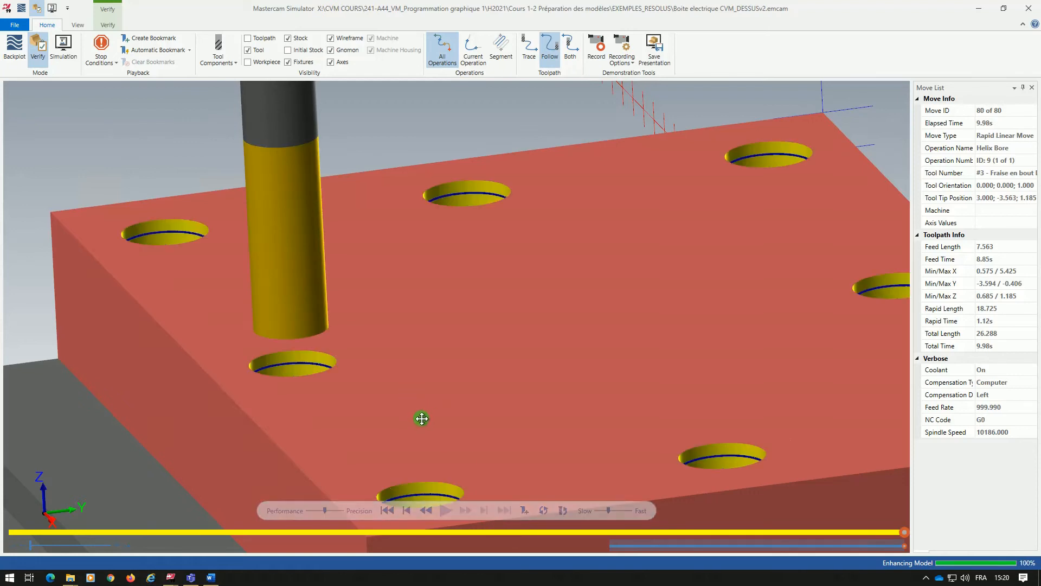
pyautogui.moveTo(370, 454); pyautogui.dragTo(543, 527, button='middle')
# Return to the start of the Helix Bore verification and replay it at a much slower speed with the whole block in view
pyautogui.click(406, 511)
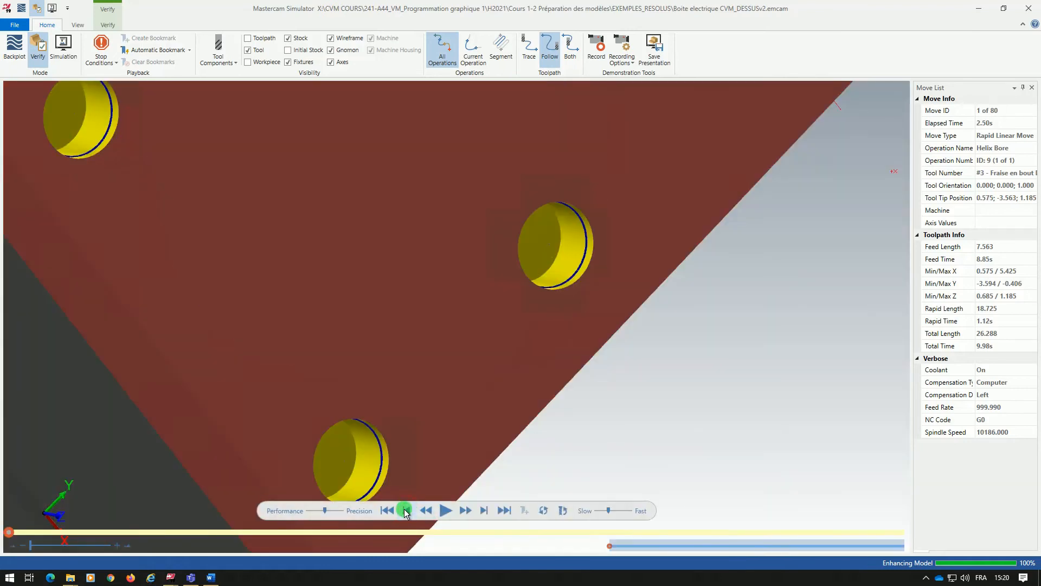
pyautogui.moveTo(407, 418)
pyautogui.mouseDown(button='middle')
pyautogui.moveTo(395, 441)
pyautogui.moveTo(412, 412)
pyautogui.mouseUp(button='middle')
pyautogui.click(608, 511)
pyautogui.moveTo(607, 510); pyautogui.dragTo(583, 502)
pyautogui.scroll(4, 473, 380)
pyautogui.scroll(-8, 473, 381)
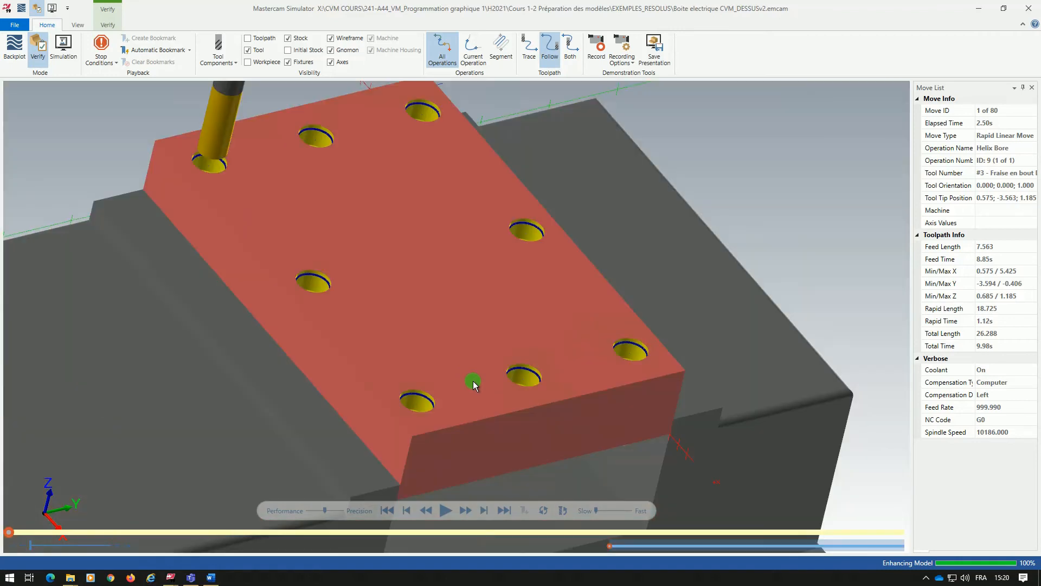
pyautogui.click(442, 510)
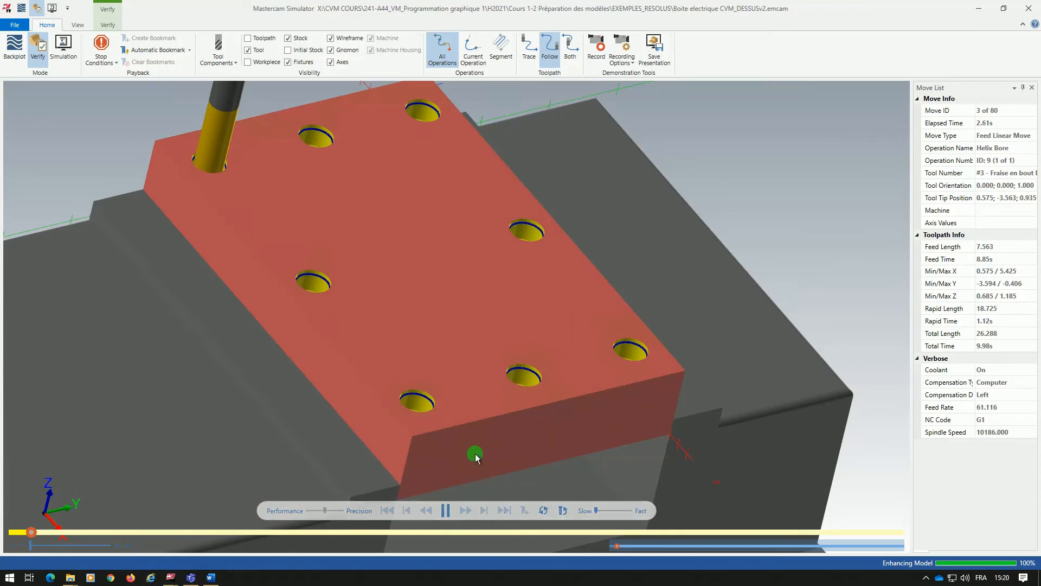
pyautogui.moveTo(596, 510)
pyautogui.mouseDown()
pyautogui.moveTo(610, 513)
pyautogui.moveTo(599, 512)
pyautogui.mouseUp()
# Restart the Helix Bore verification from uncut stock, pause it during the second hole and close the simulator
pyautogui.click(408, 510)
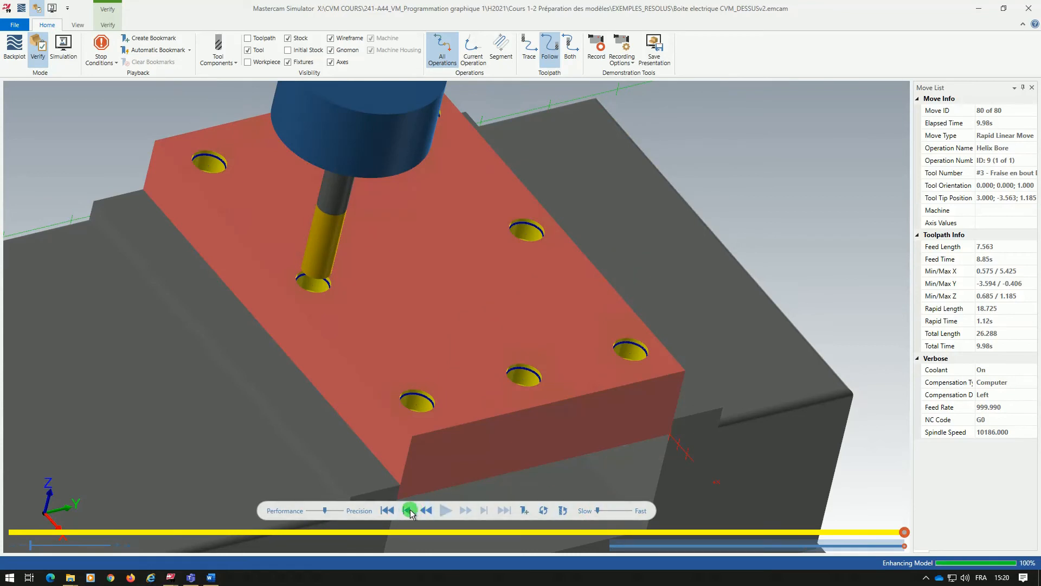
pyautogui.click(390, 510)
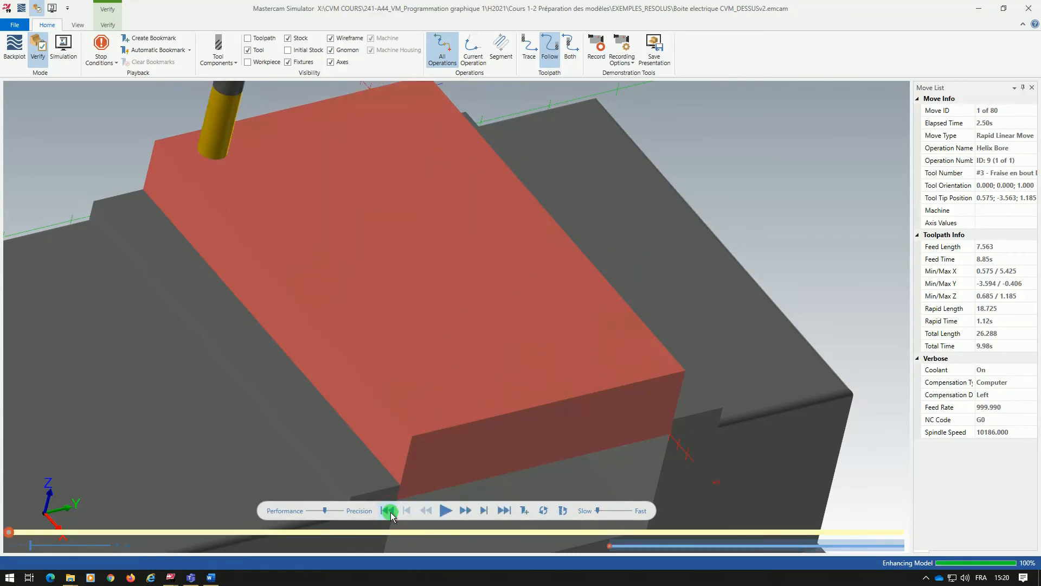
pyautogui.click(448, 511)
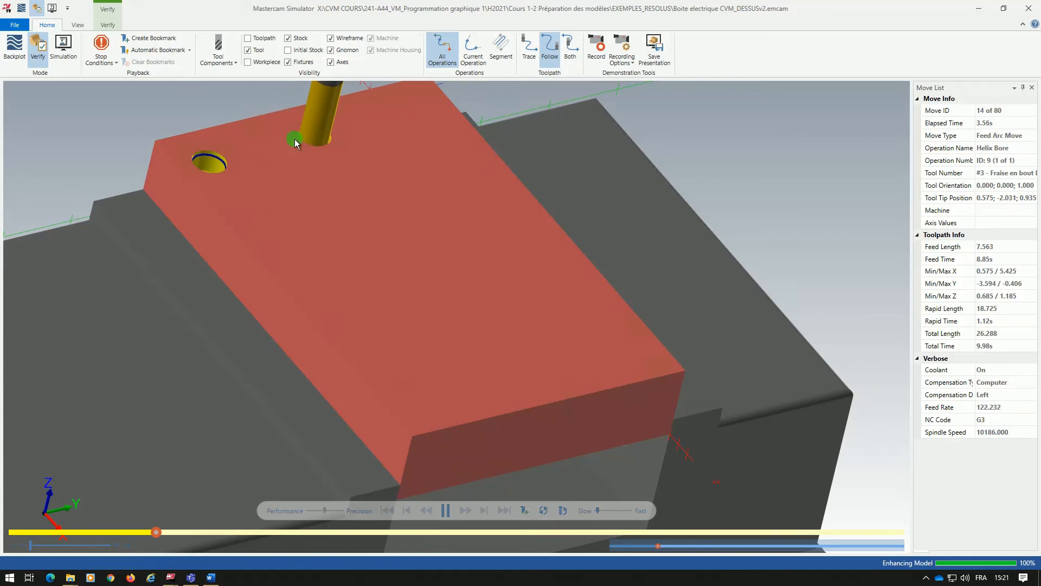
pyautogui.click(445, 509)
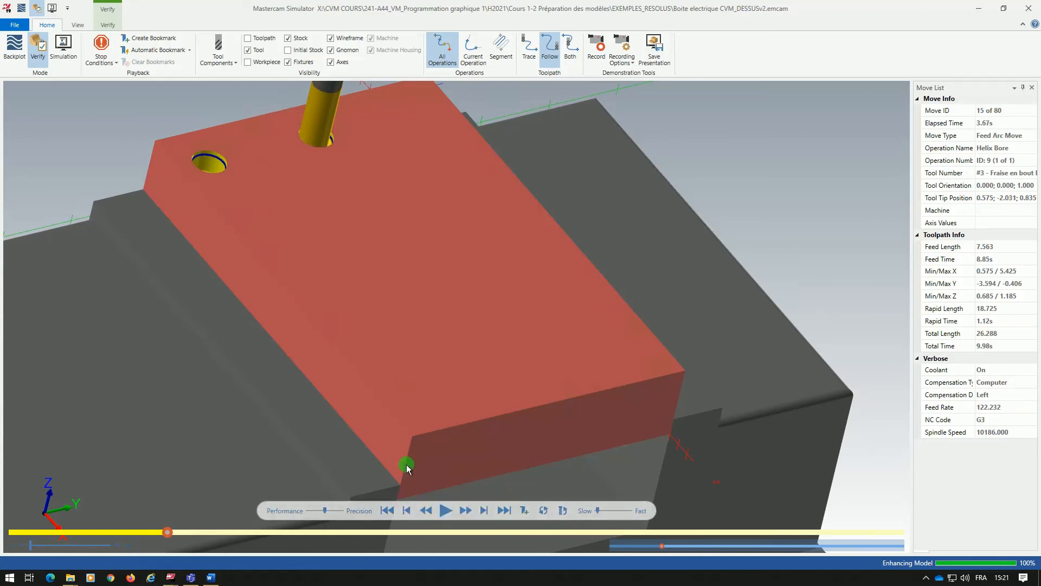
pyautogui.click(1028, 9)
# Select all operations in the MONTAGE1 group and verify the complete machining sequence at a faster playback speed
pyautogui.moveTo(382, 260)
pyautogui.mouseDown(button='middle')
pyautogui.moveTo(361, 247)
pyautogui.moveTo(371, 286)
pyautogui.moveTo(354, 264)
pyautogui.mouseUp(button='middle')
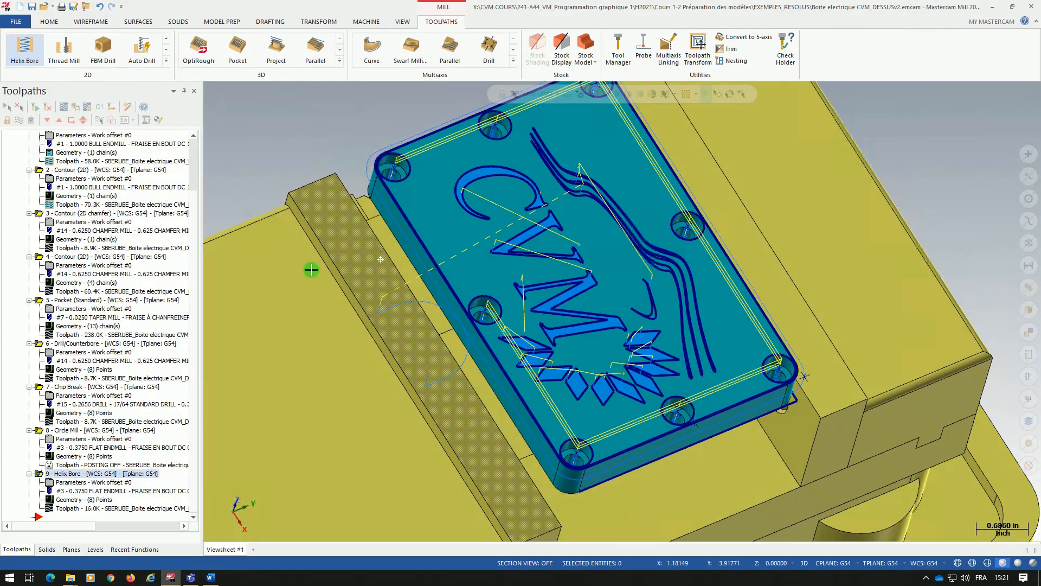
pyautogui.scroll(1, 96, 241)
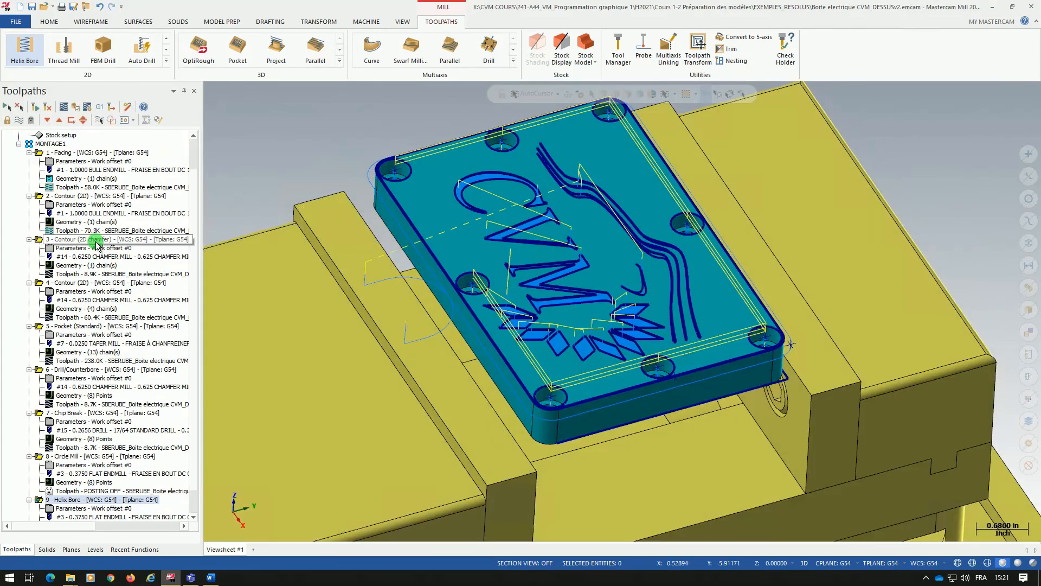
pyautogui.click(65, 144)
pyautogui.click(75, 107)
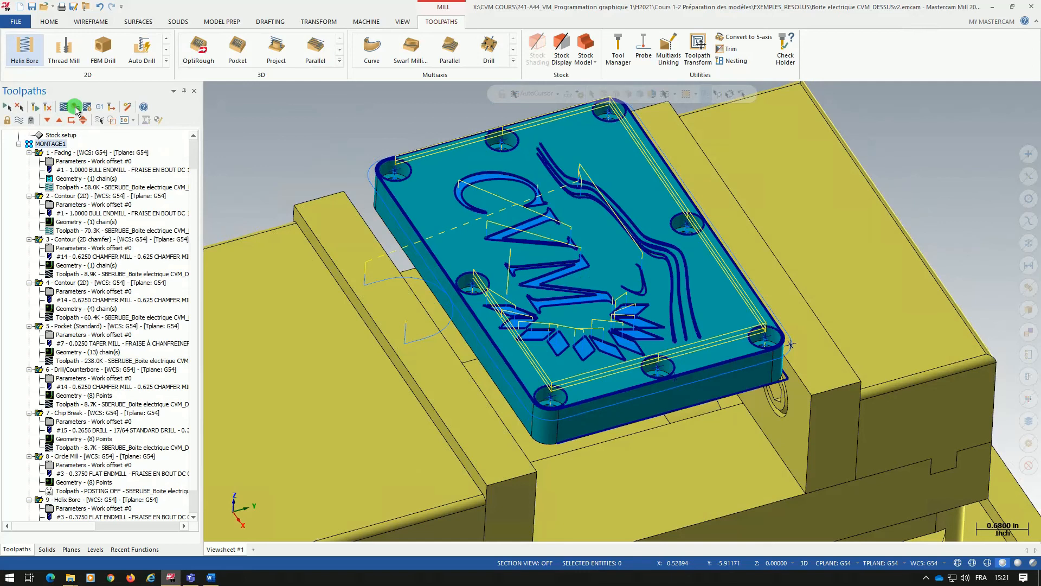
pyautogui.click(52, 153)
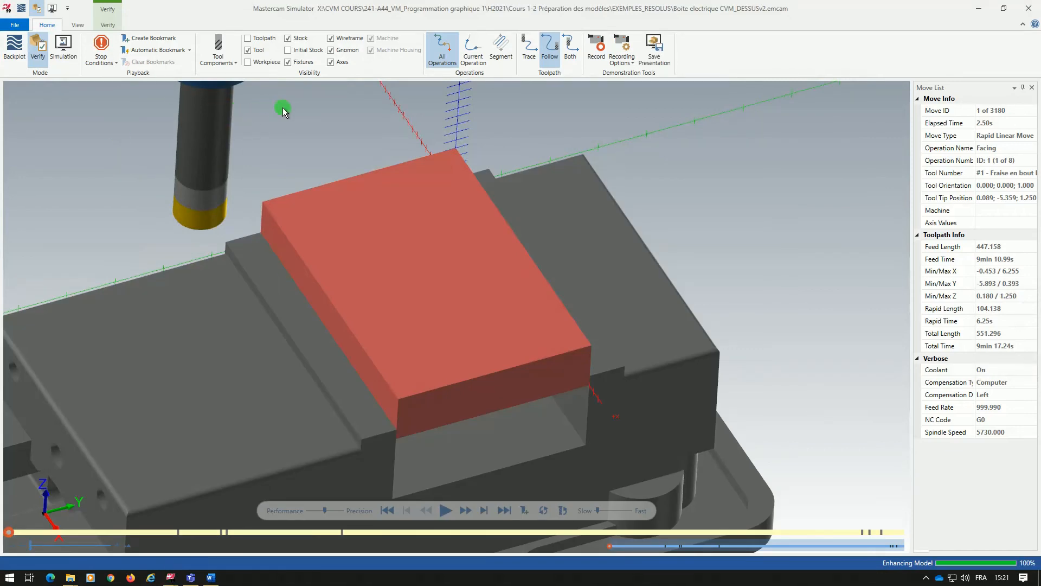
pyautogui.click(445, 510)
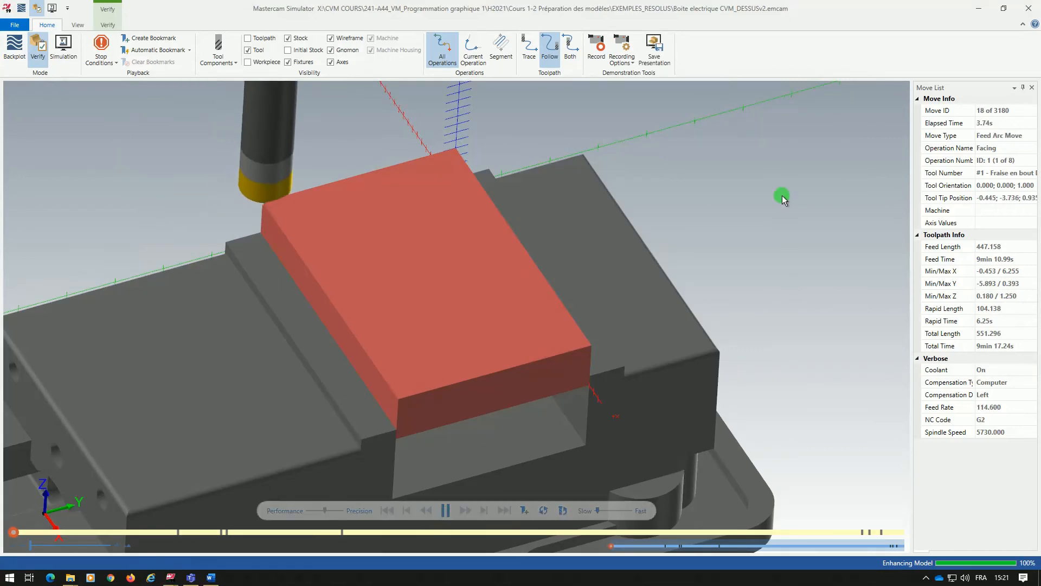
pyautogui.moveTo(599, 512); pyautogui.dragTo(606, 511)
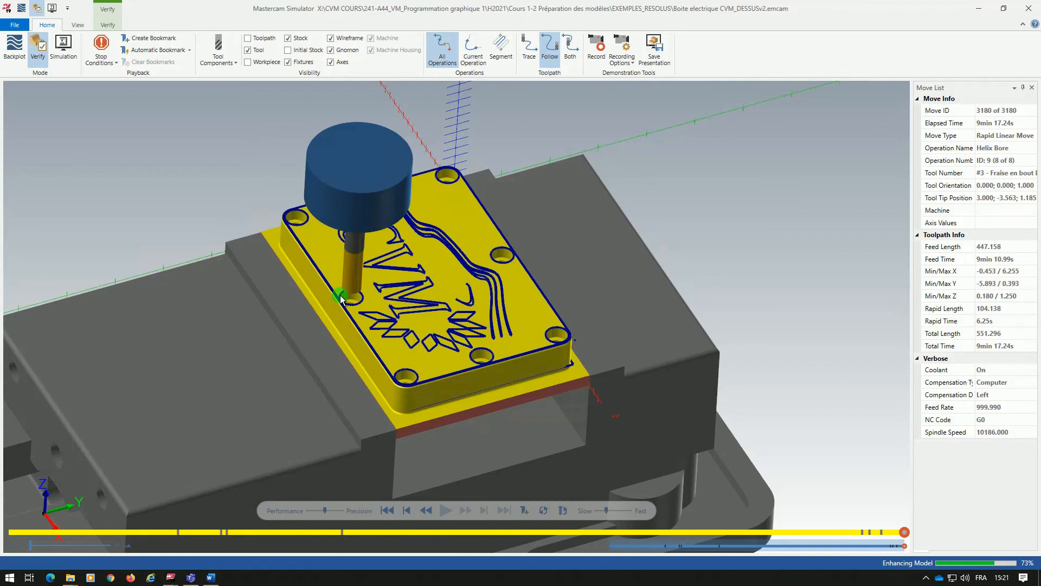
# Examine the finished counterbore under the end mill up close, including its chamfered rim, and the machined part from a low side angle
pyautogui.scroll(5, 340, 298)
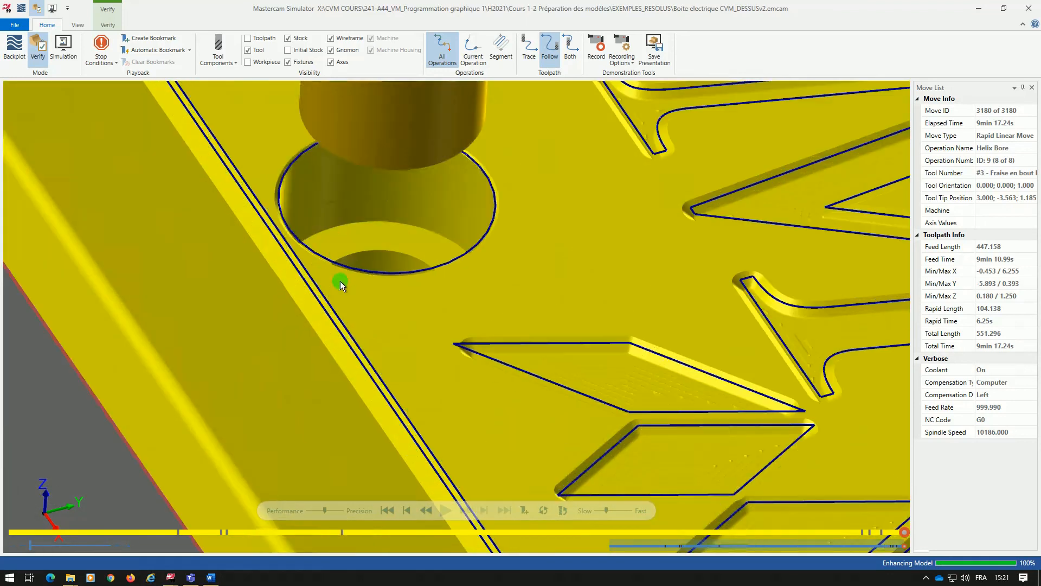
pyautogui.scroll(3, 277, 196)
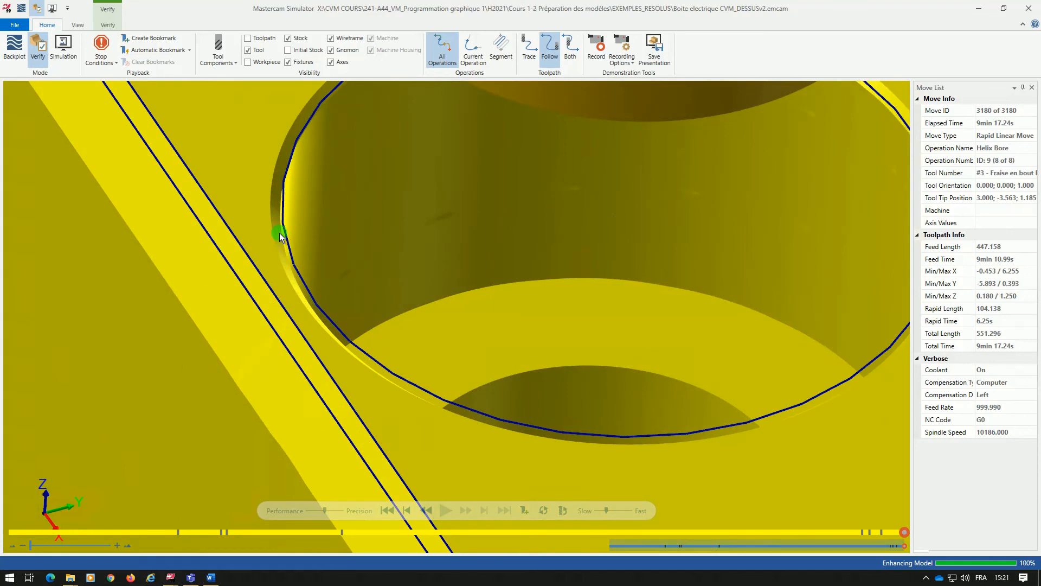
pyautogui.scroll(1, 280, 236)
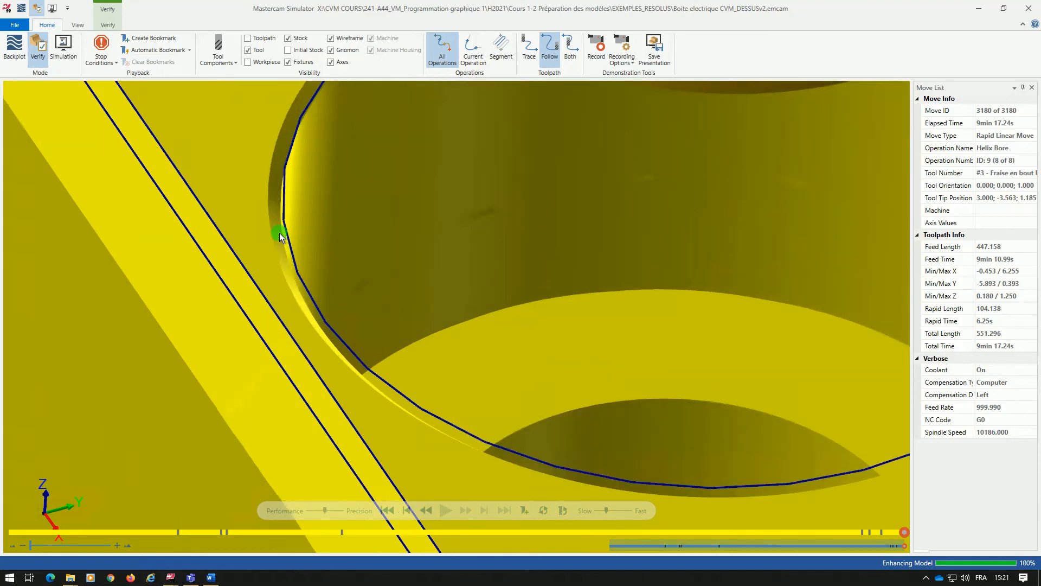
pyautogui.scroll(-5, 280, 236)
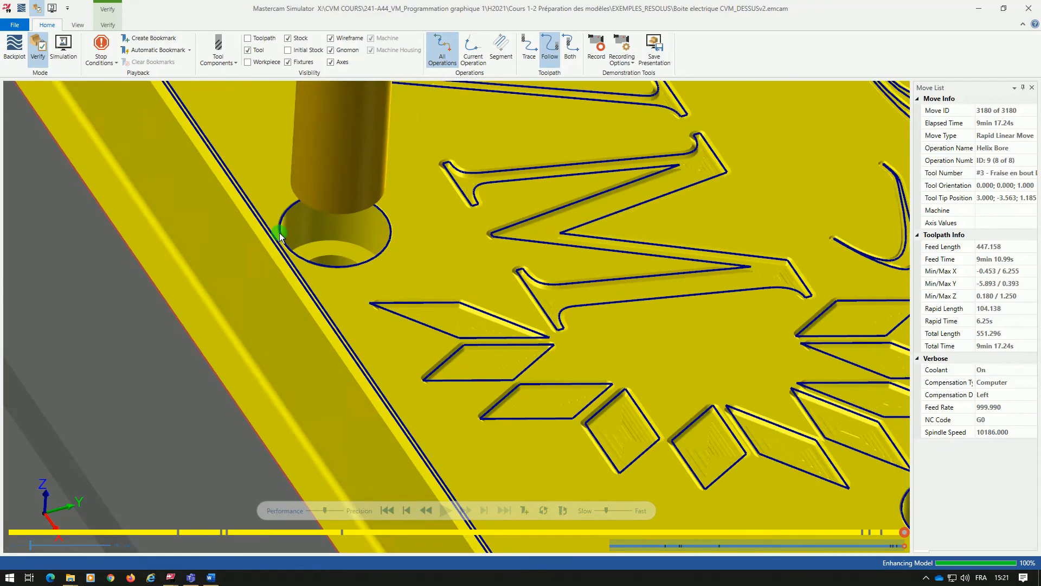
pyautogui.moveTo(301, 304); pyautogui.dragTo(311, 345, button='middle')
pyautogui.moveTo(335, 409); pyautogui.dragTo(351, 437, button='middle')
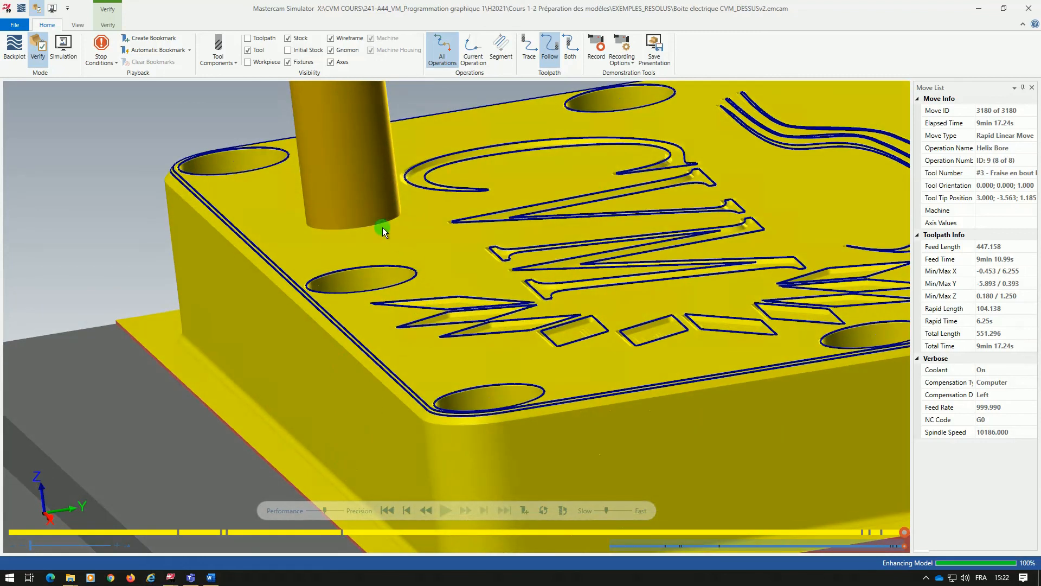
pyautogui.scroll(2, 486, 272)
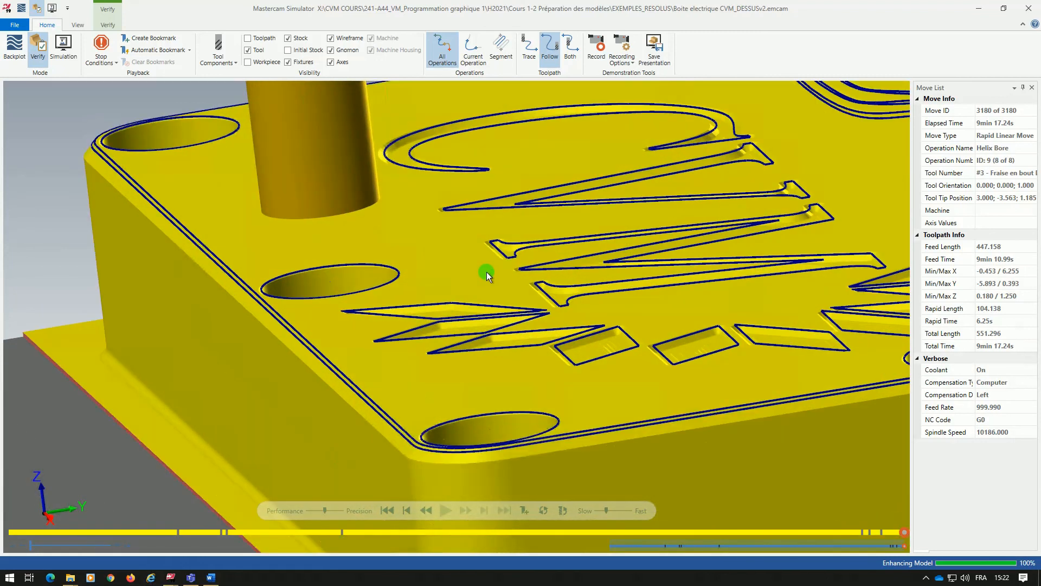
pyautogui.scroll(-4, 487, 272)
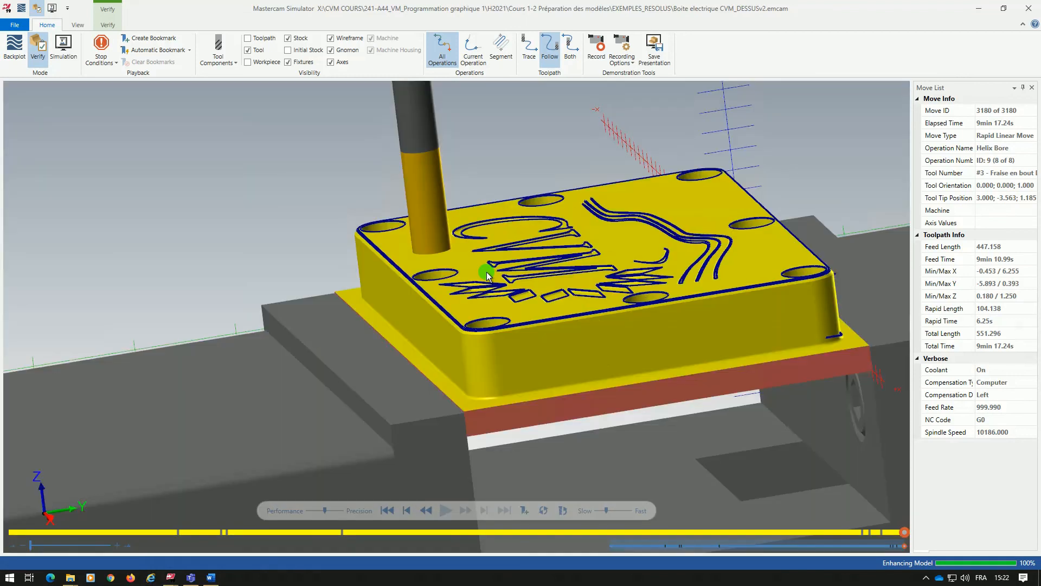
# Close the simulator and minimize the remote session to show the local desktop
pyautogui.click(1027, 7)
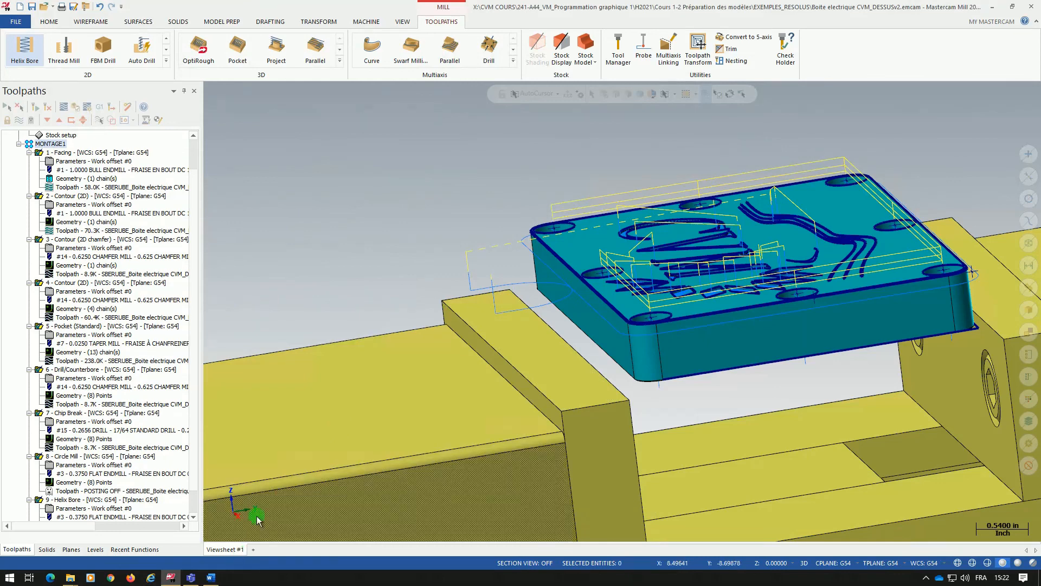
pyautogui.moveTo(585, 5)
pyautogui.click(630, 7)
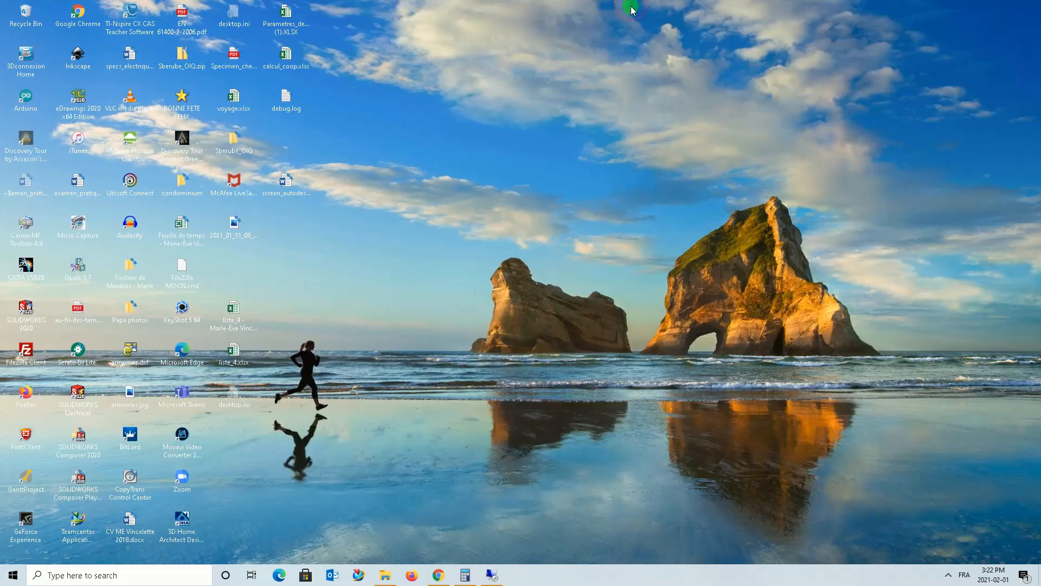